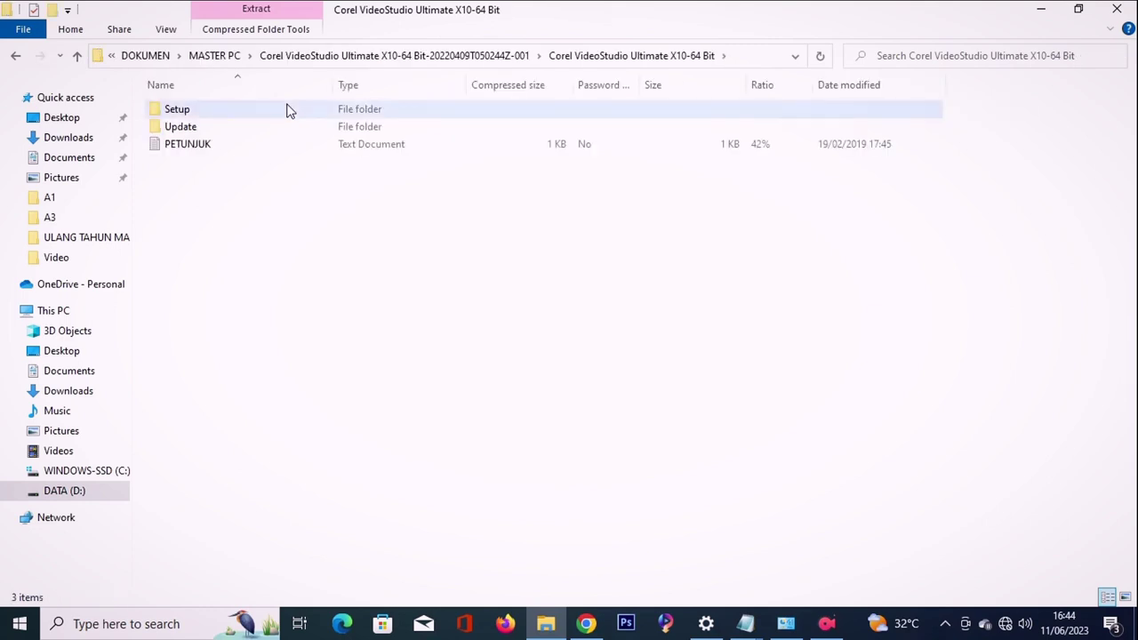
# Step: Open the Setup > 64bit > Ultimate folder in the archive and launch the Setup application
pyautogui.doubleClick(287, 106)
pyautogui.click(286, 114)
pyautogui.doubleClick(287, 116)
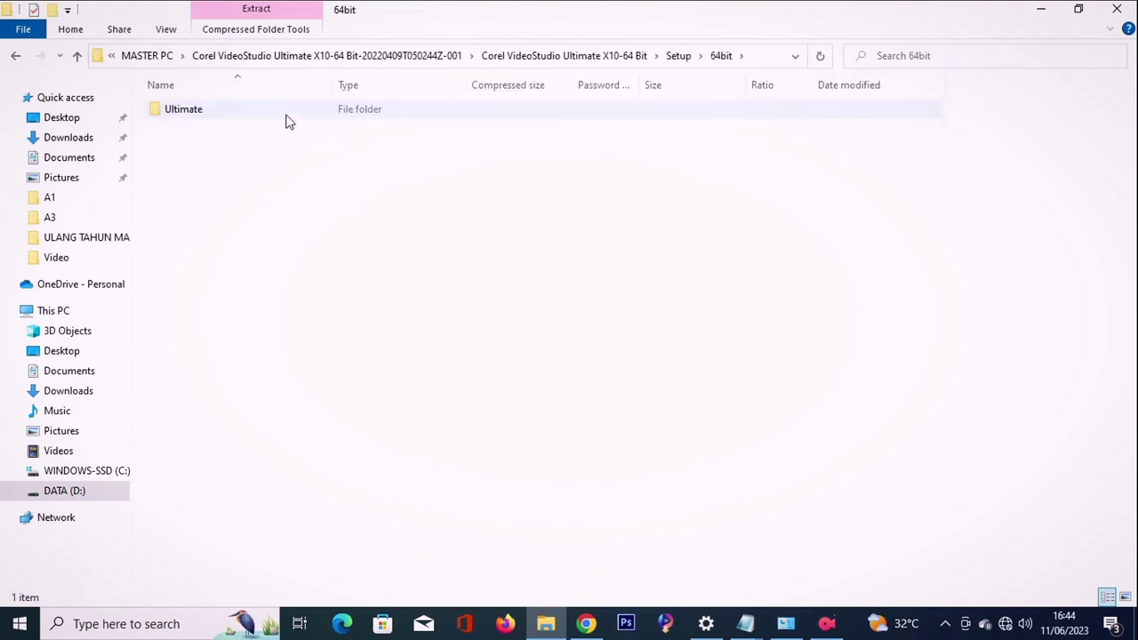
pyautogui.click(286, 119)
pyautogui.doubleClick(286, 119)
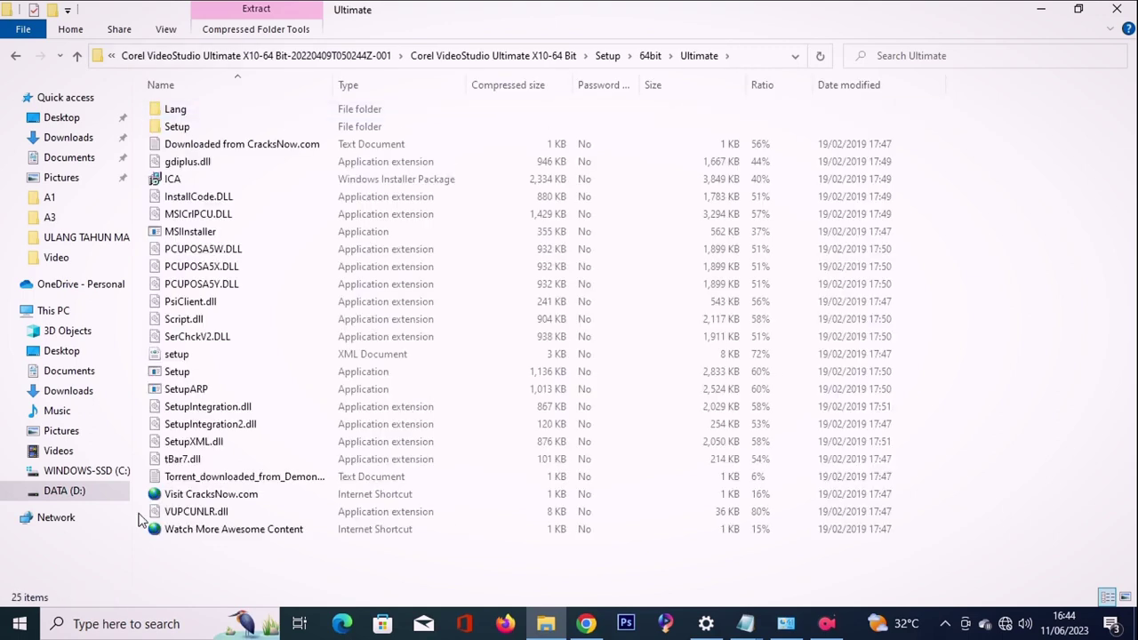
pyautogui.doubleClick(237, 376)
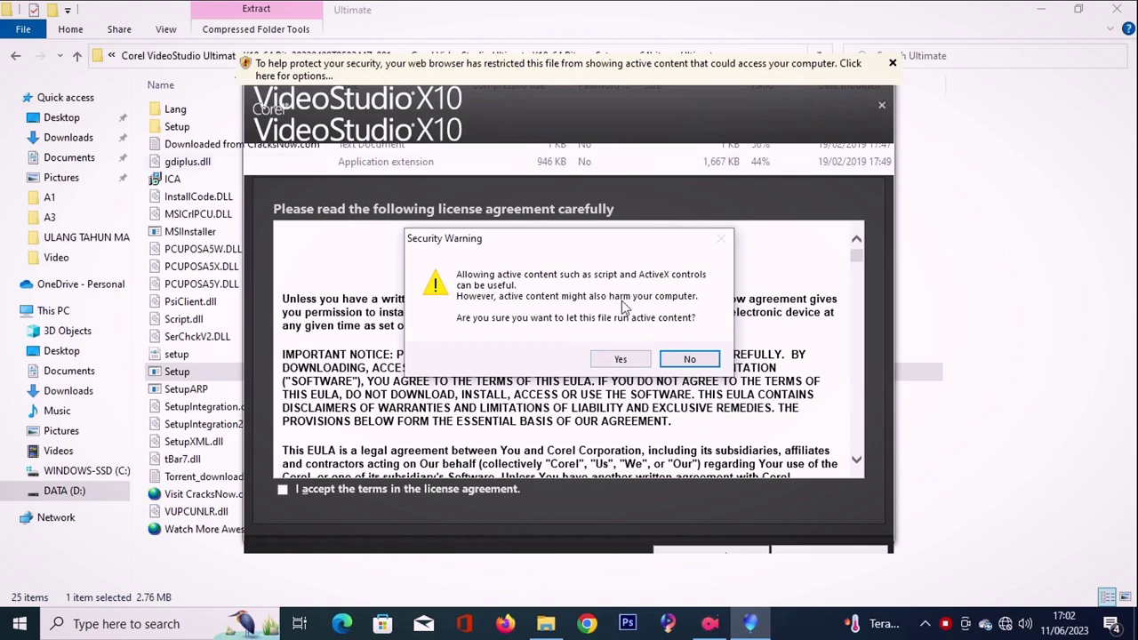
# Step: Allow the installer's active content and accept the terms of the license agreement
pyautogui.click(621, 359)
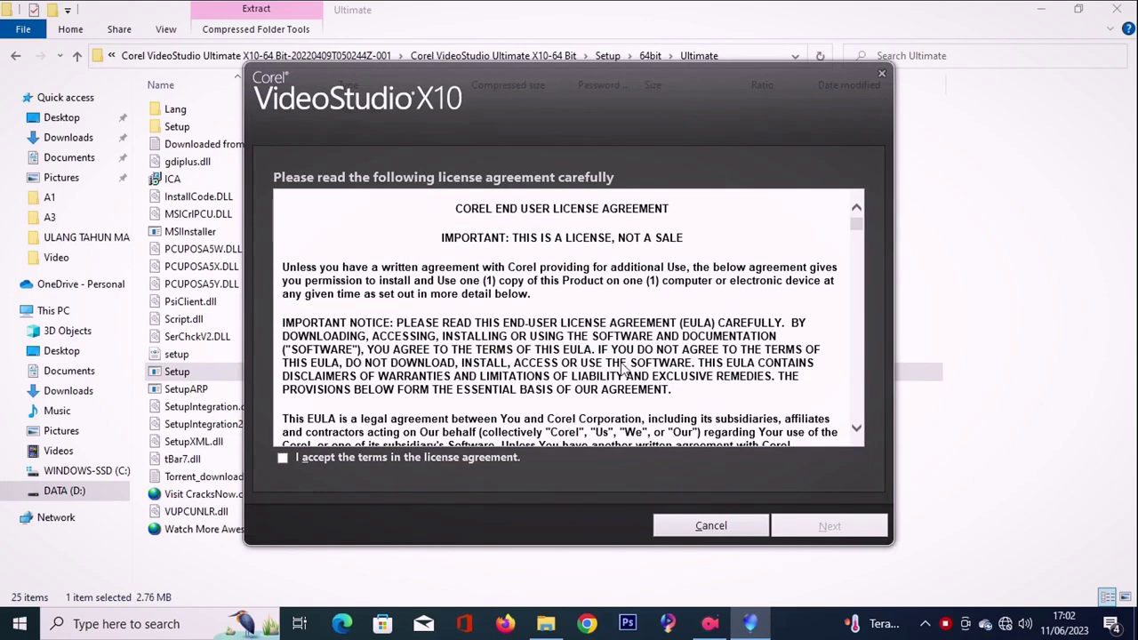
pyautogui.click(283, 458)
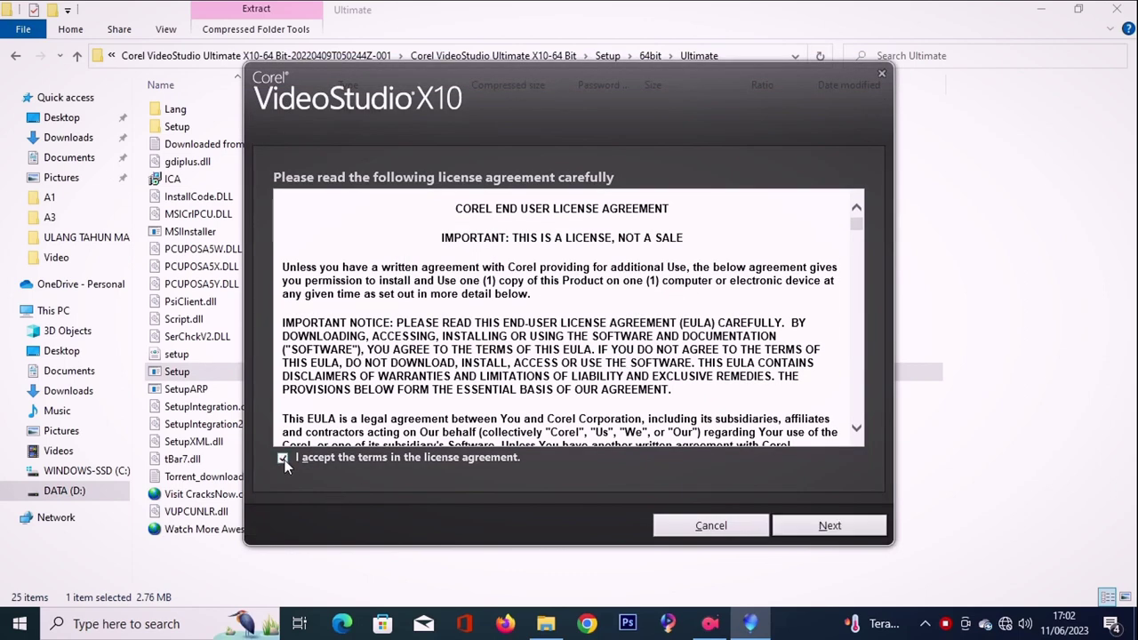
pyautogui.click(809, 528)
# Step: Read through the User Experience Improvement Program text and continue with participation enabled
pyautogui.scroll(-5, 859, 322)
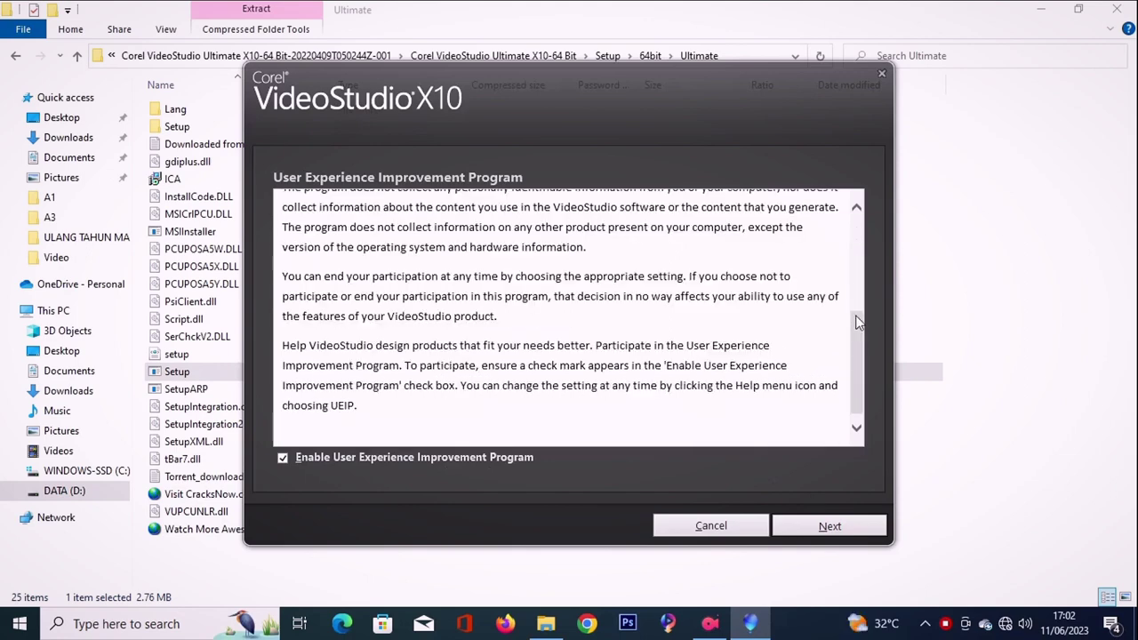
pyautogui.moveTo(859, 322); pyautogui.dragTo(867, 424)
pyautogui.click(830, 525)
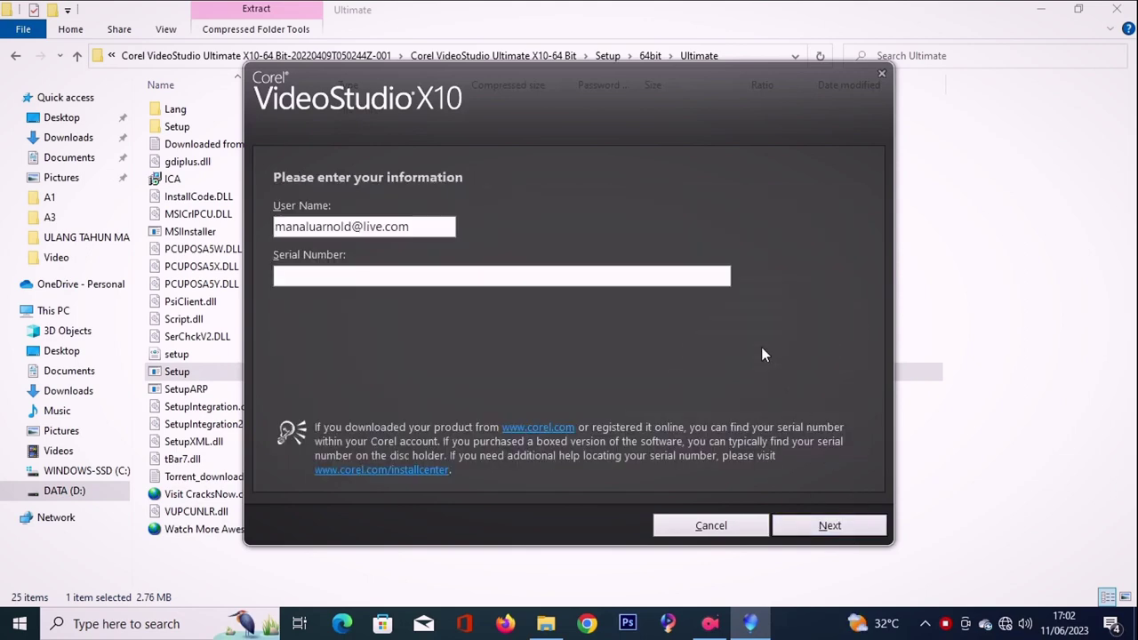
# Step: Dismiss the firewall notification and open the PETUNJUK text file in the archive's Corel VideoStudio Ultimate X10-64 Bit folder
pyautogui.click(409, 275)
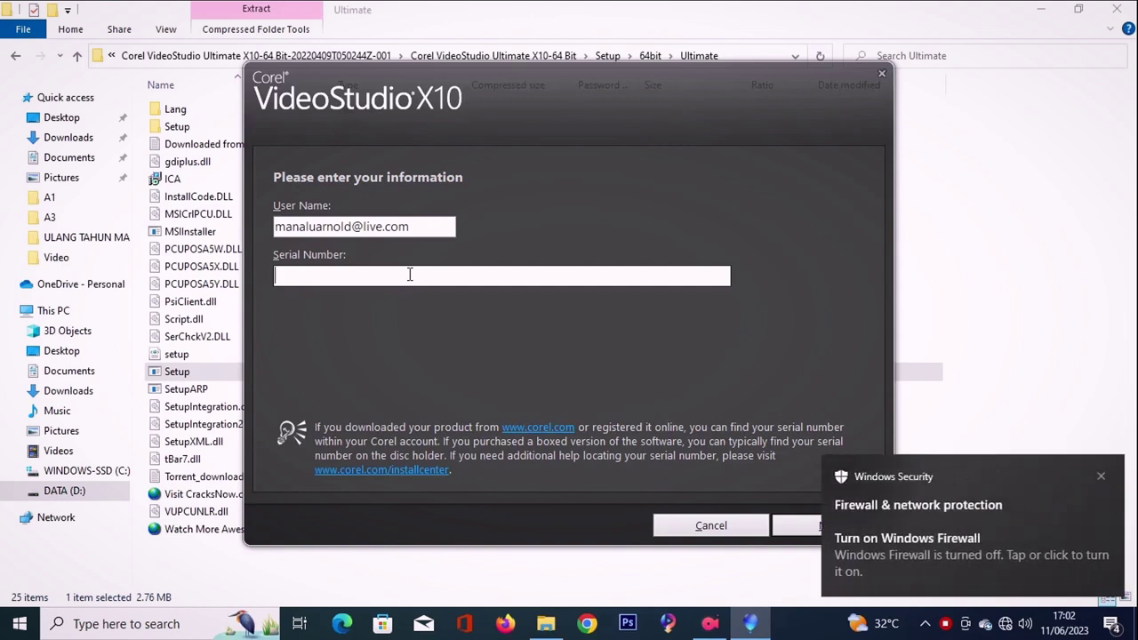
pyautogui.click(1100, 476)
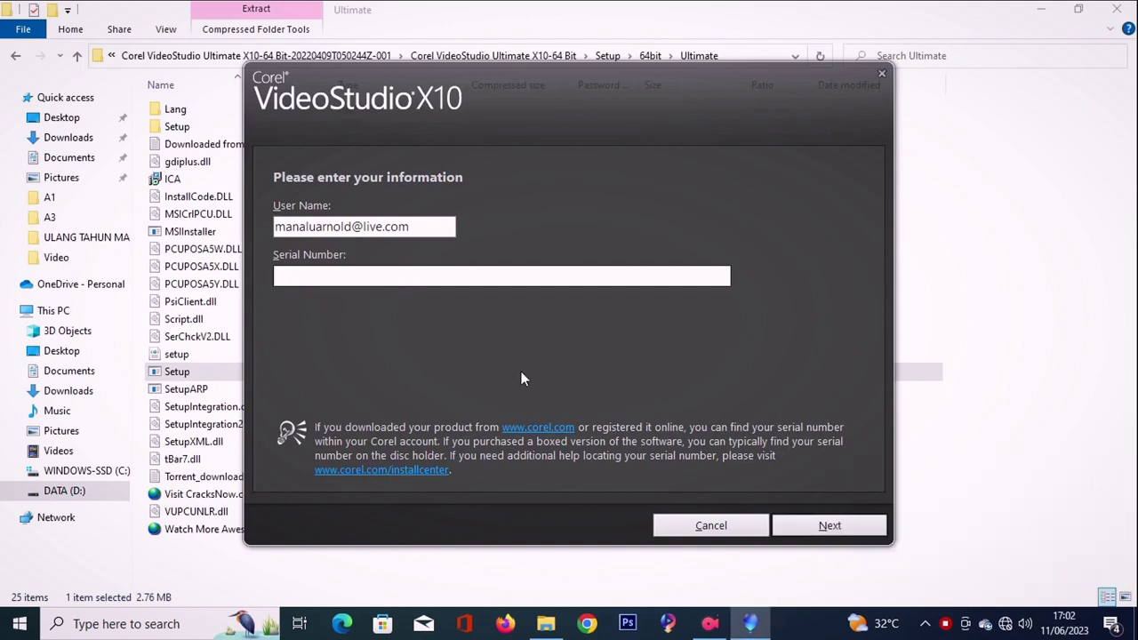
pyautogui.click(546, 623)
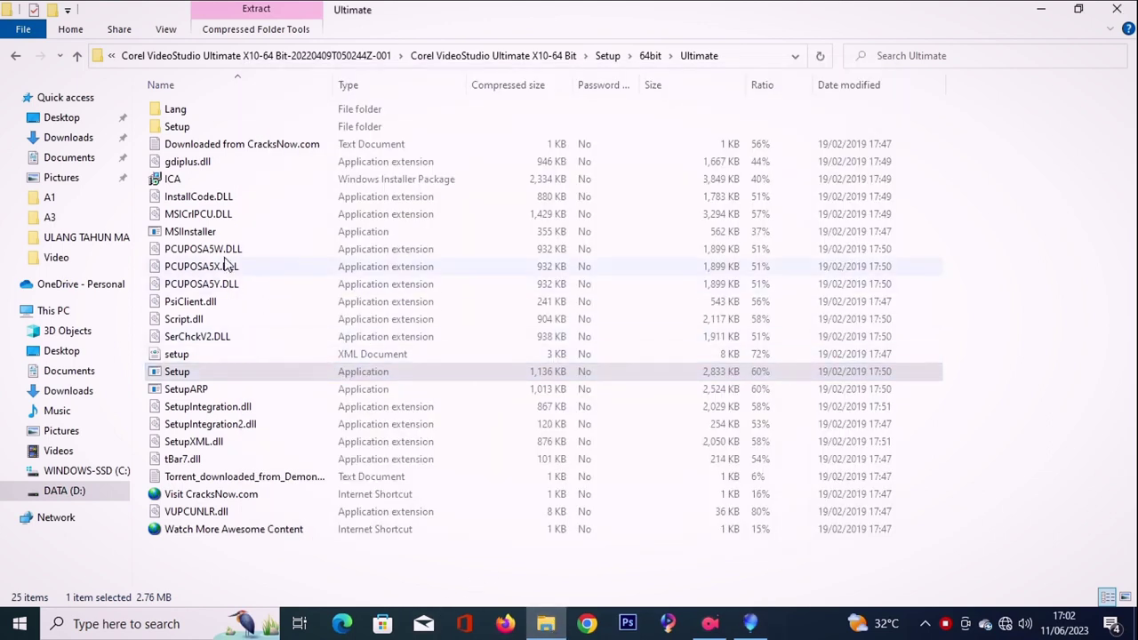
pyautogui.click(16, 57)
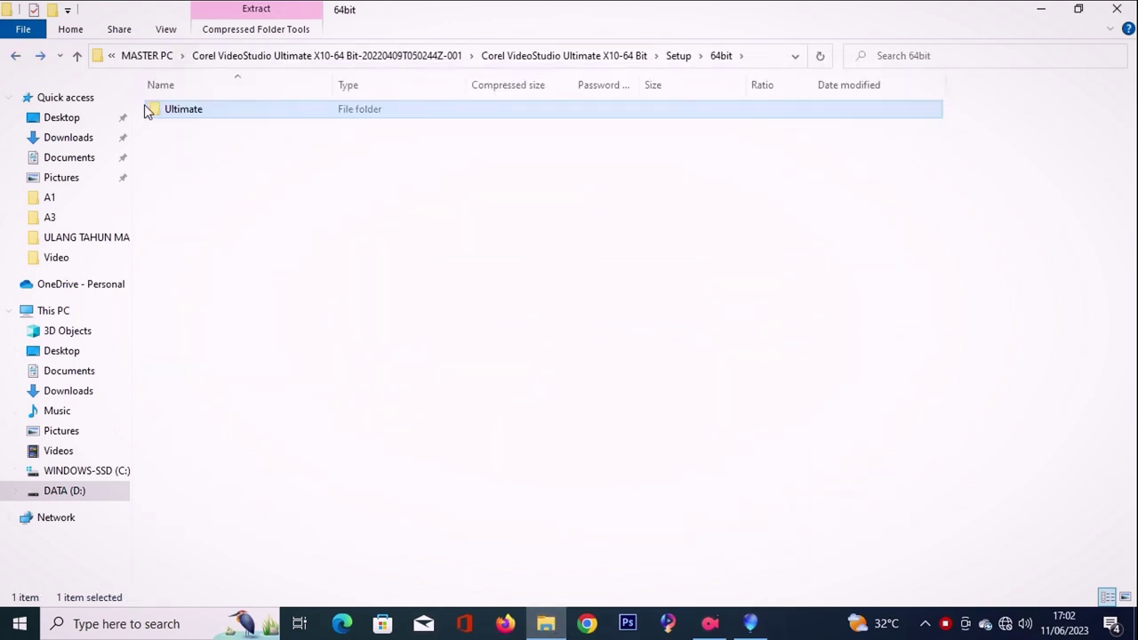
pyautogui.click(16, 57)
pyautogui.click(16, 57)
pyautogui.doubleClick(174, 144)
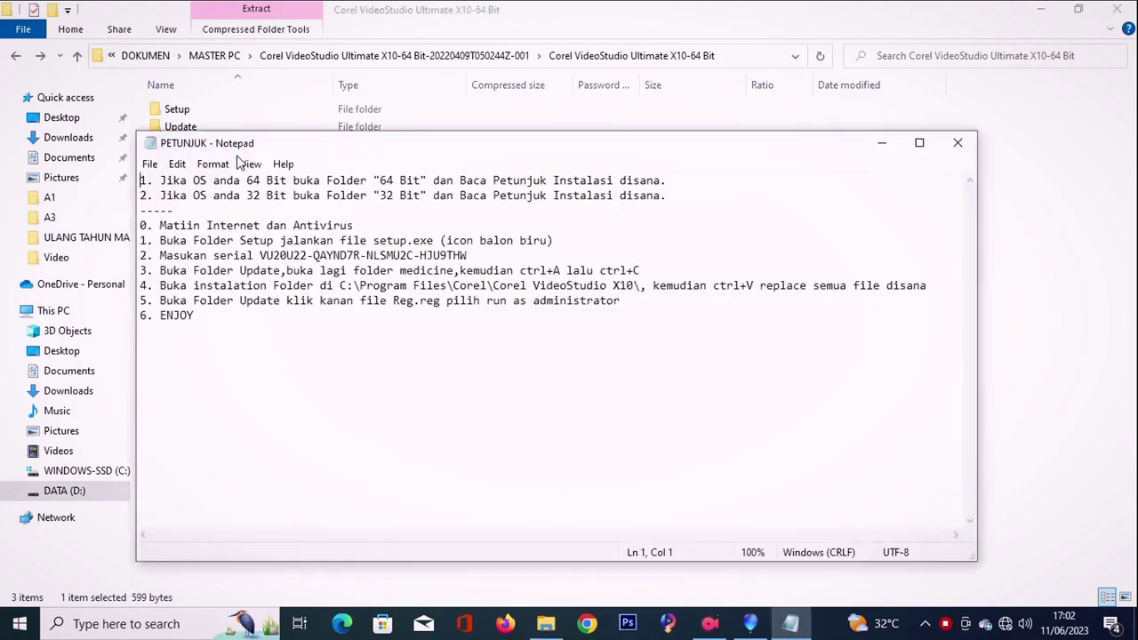
# Step: Copy the serial number from the PETUNJUK instructions and put the Notepad window away
pyautogui.moveTo(259, 256); pyautogui.dragTo(481, 255)
pyautogui.rightClick(449, 260)
pyautogui.click(483, 310)
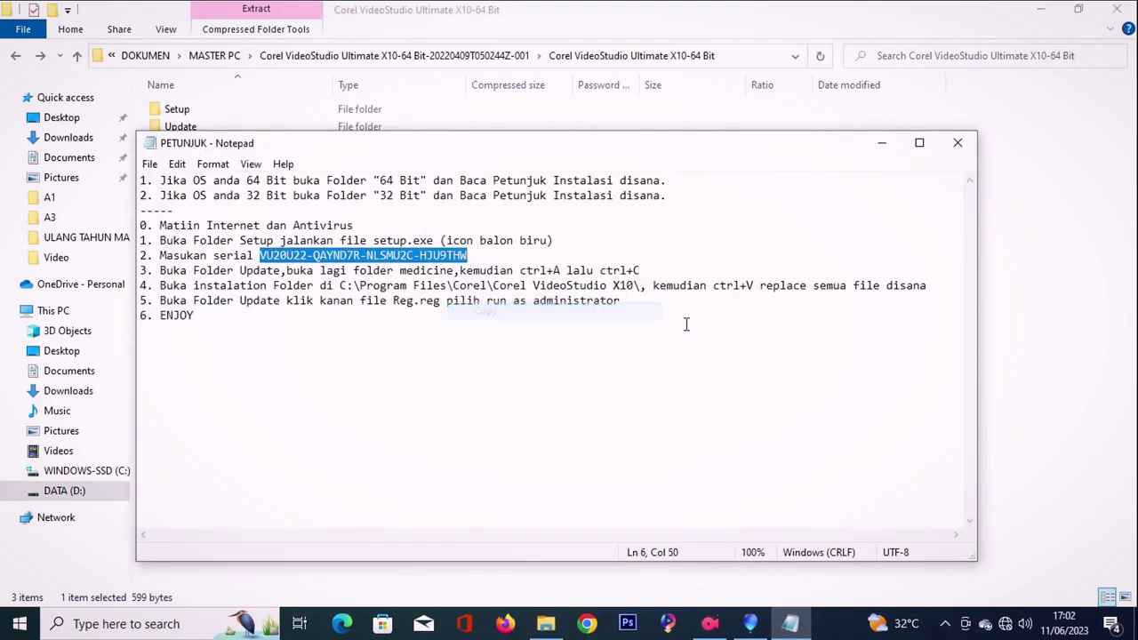
pyautogui.hotkey('alt', 'F4')
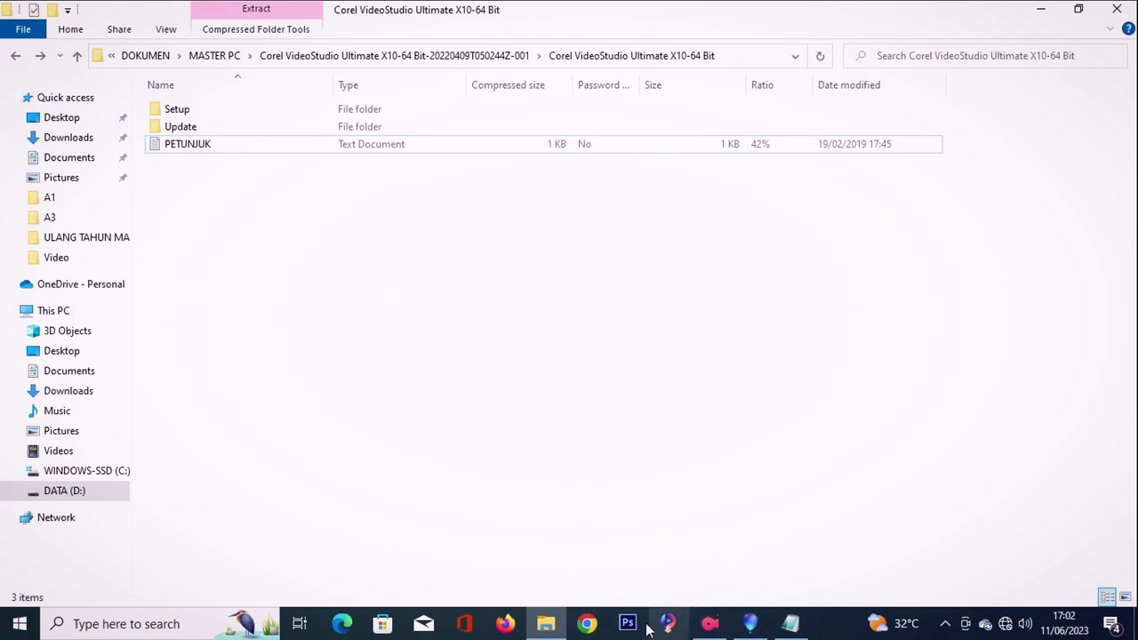
# Step: Switch to the VideoStudio X10 installer, paste the serial number into its Serial Number field and continue
pyautogui.click(750, 623)
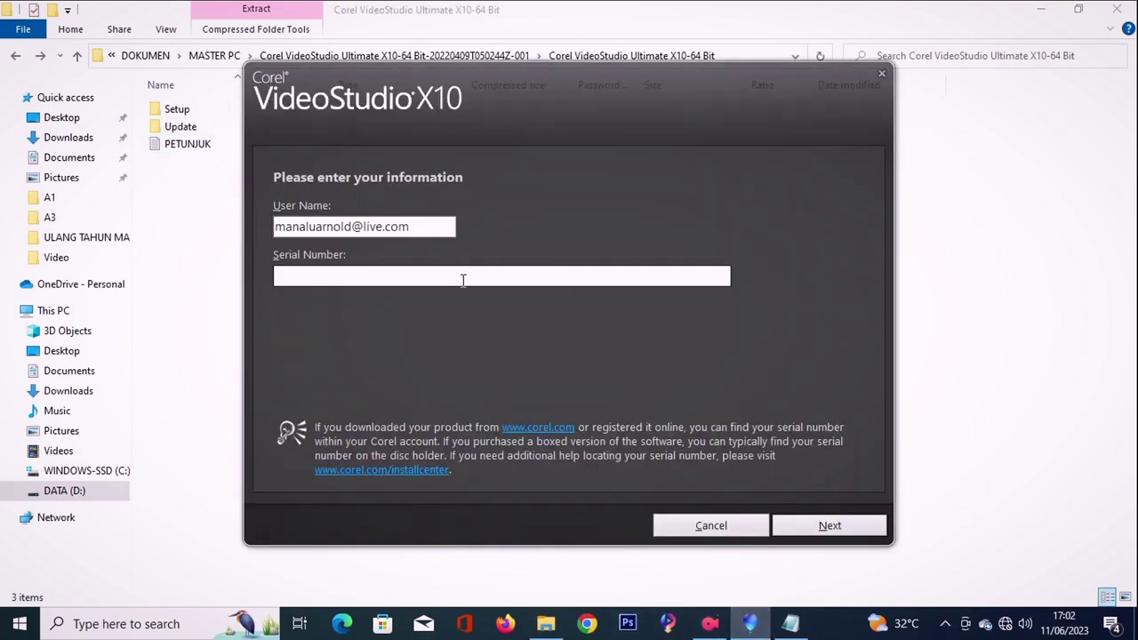
pyautogui.click(459, 280)
pyautogui.hotkey('ctrl', 'v')
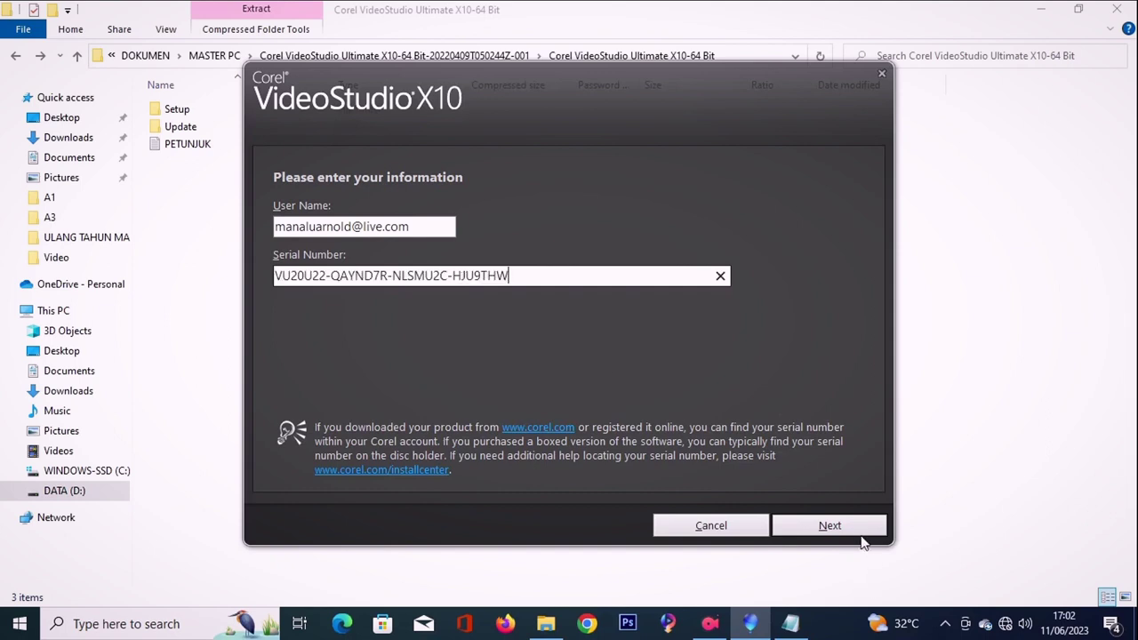
pyautogui.click(835, 525)
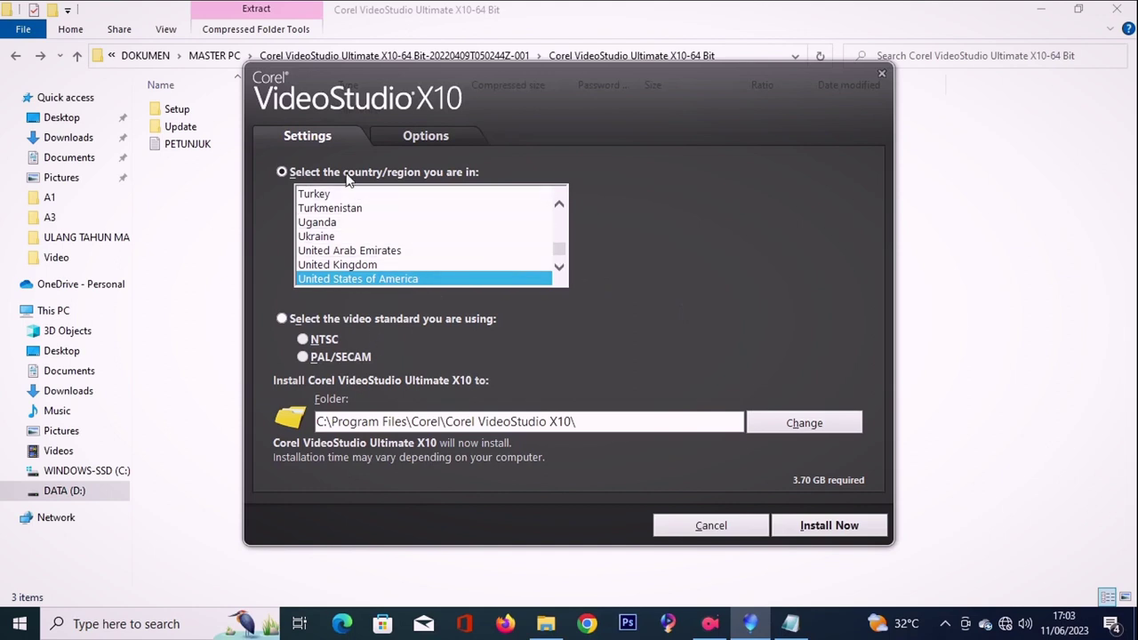
# Step: Choose NTSC as the video standard, install into the default Corel VideoStudio X10 folder and finish the wizard
pyautogui.click(282, 319)
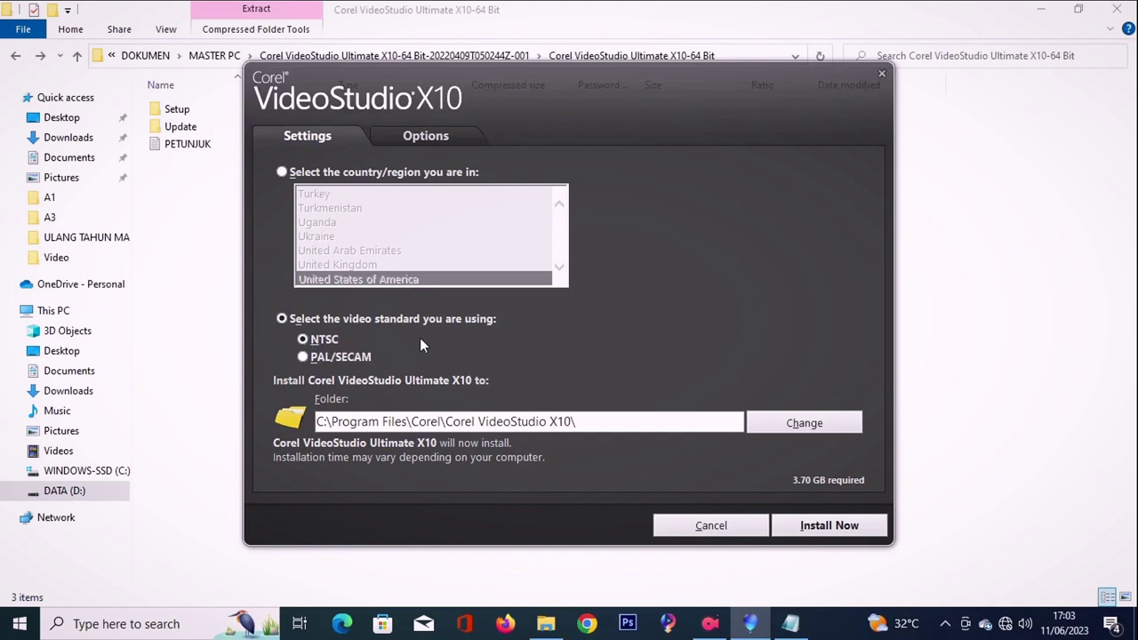
pyautogui.click(829, 526)
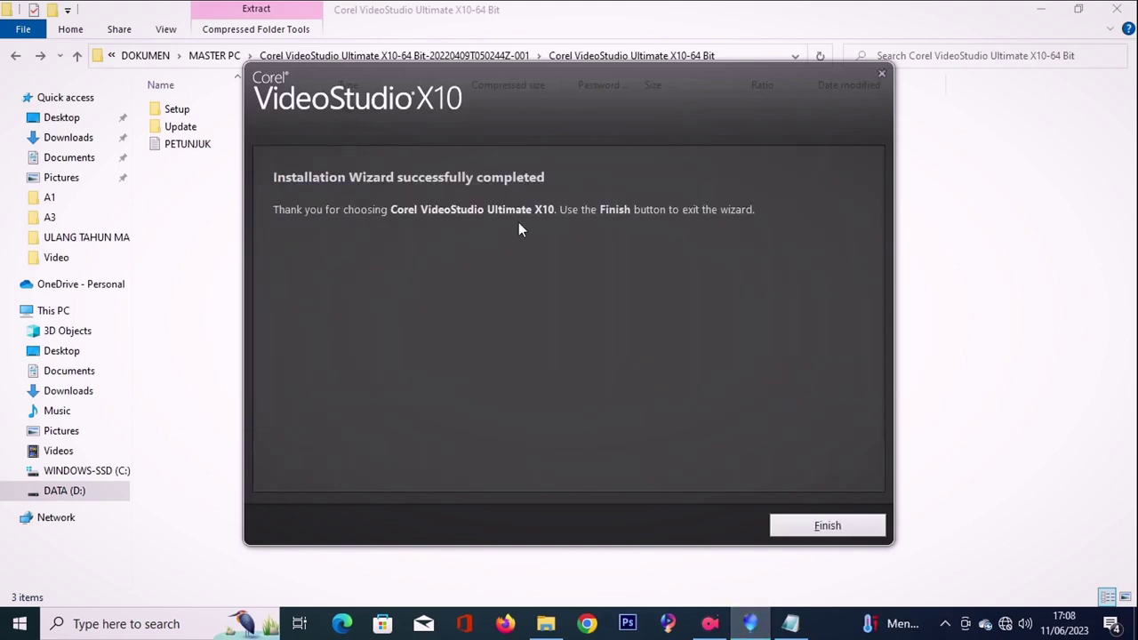
pyautogui.click(827, 525)
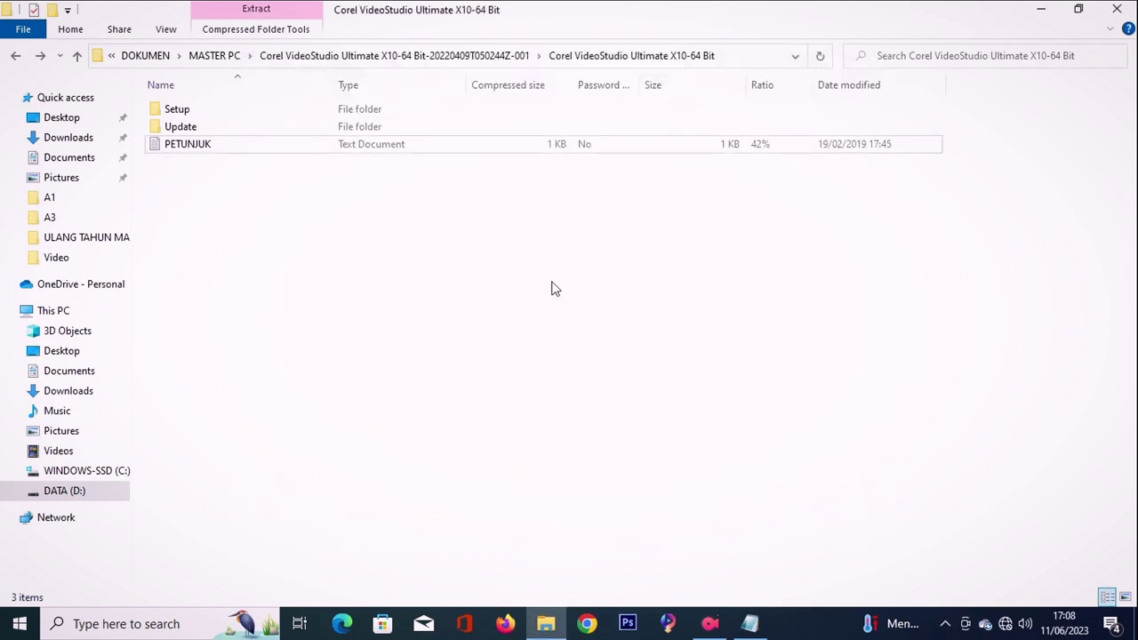
pyautogui.rightClick(557, 290)
pyautogui.click(602, 363)
pyautogui.rightClick(513, 287)
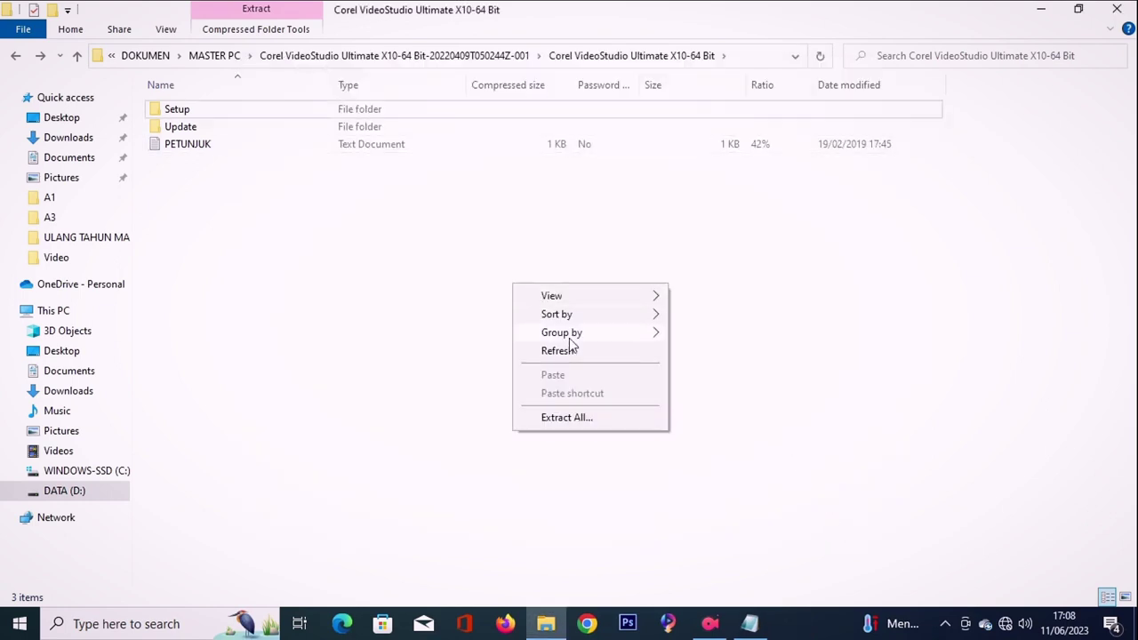
pyautogui.click(569, 350)
pyautogui.rightClick(538, 320)
pyautogui.click(586, 388)
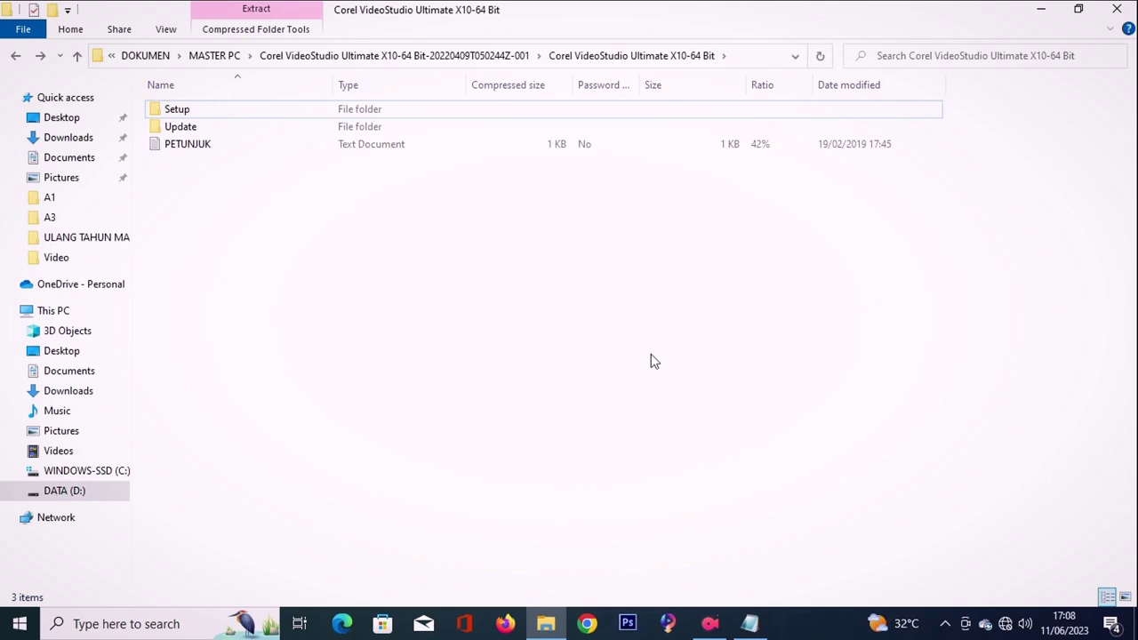
# Step: Review the PETUNJUK instructions, then open the Corel VideoStudio archive from D:\TAHUN 2023\DOKUMEN\MASTER PC in a new maximized File Explorer window
pyautogui.click(749, 624)
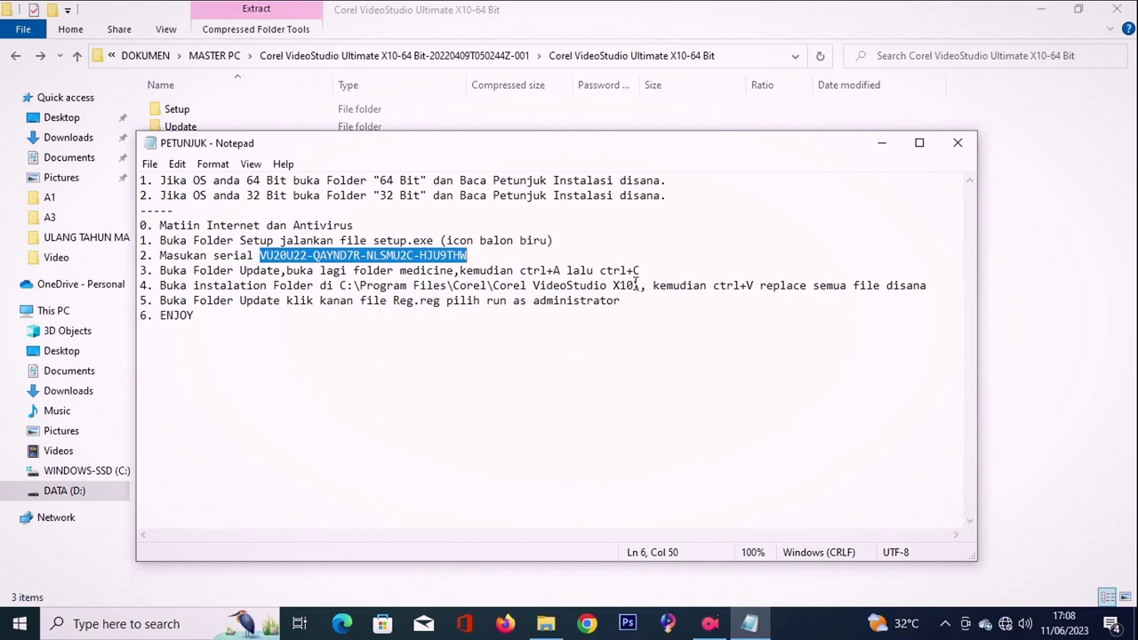
pyautogui.hotkey('alt', 'F4')
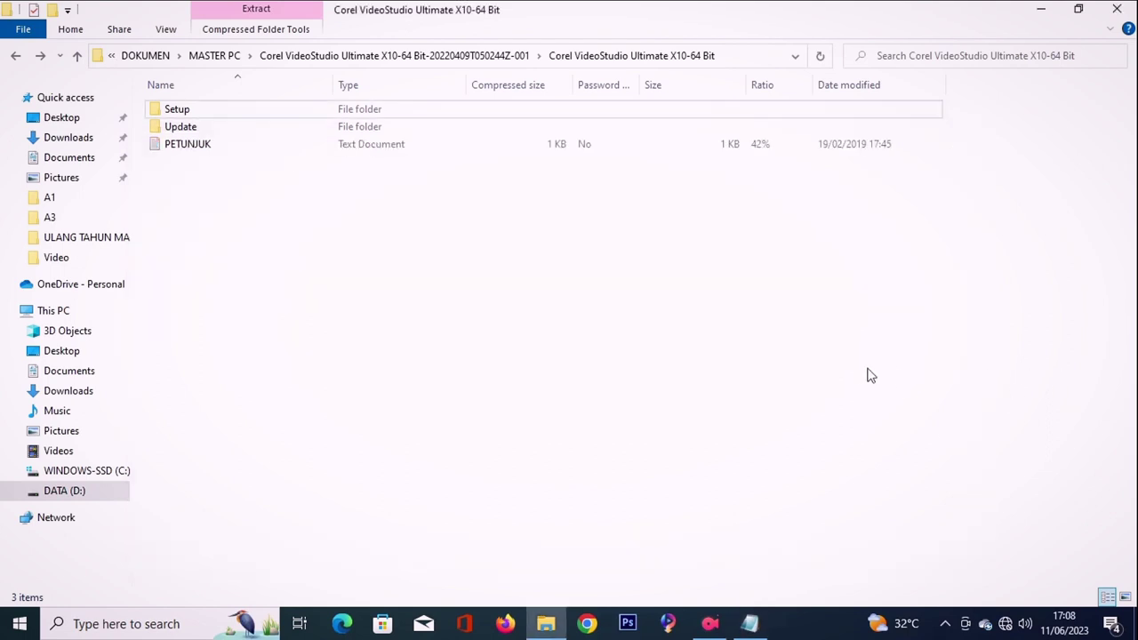
pyautogui.press('super+e')
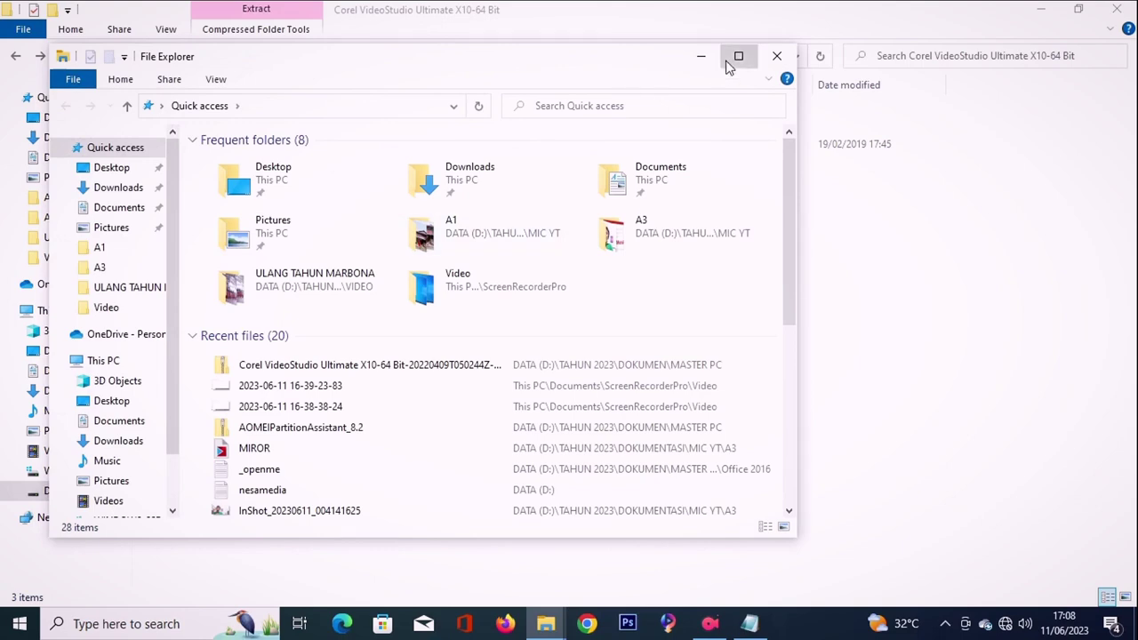
pyautogui.click(738, 56)
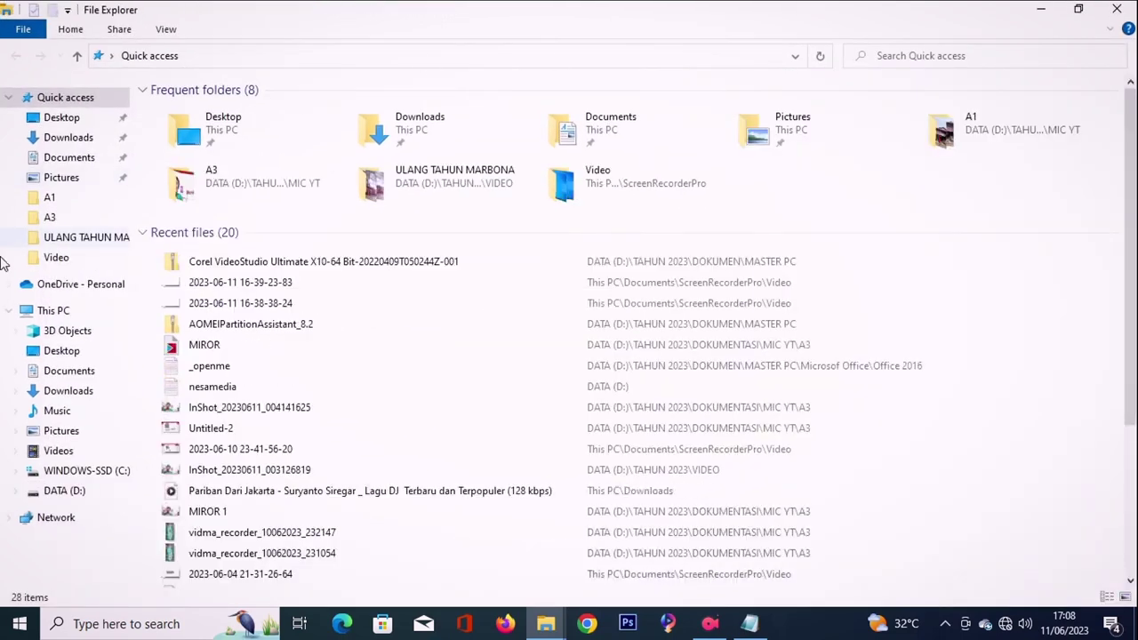
pyautogui.click(89, 494)
pyautogui.click(265, 233)
pyautogui.doubleClick(265, 234)
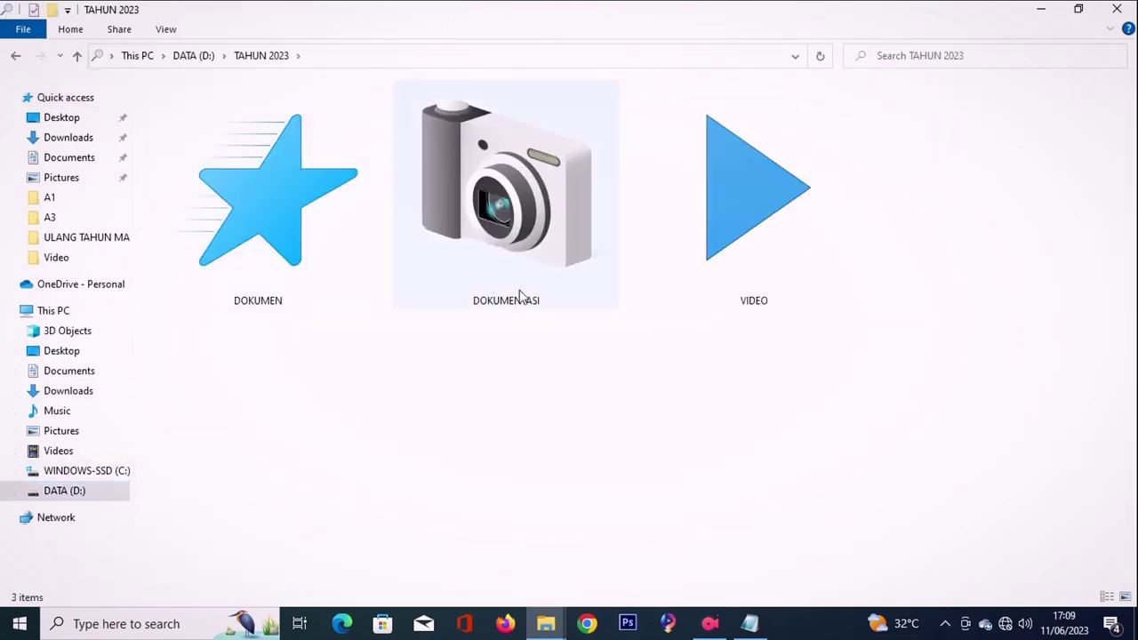
pyautogui.doubleClick(264, 289)
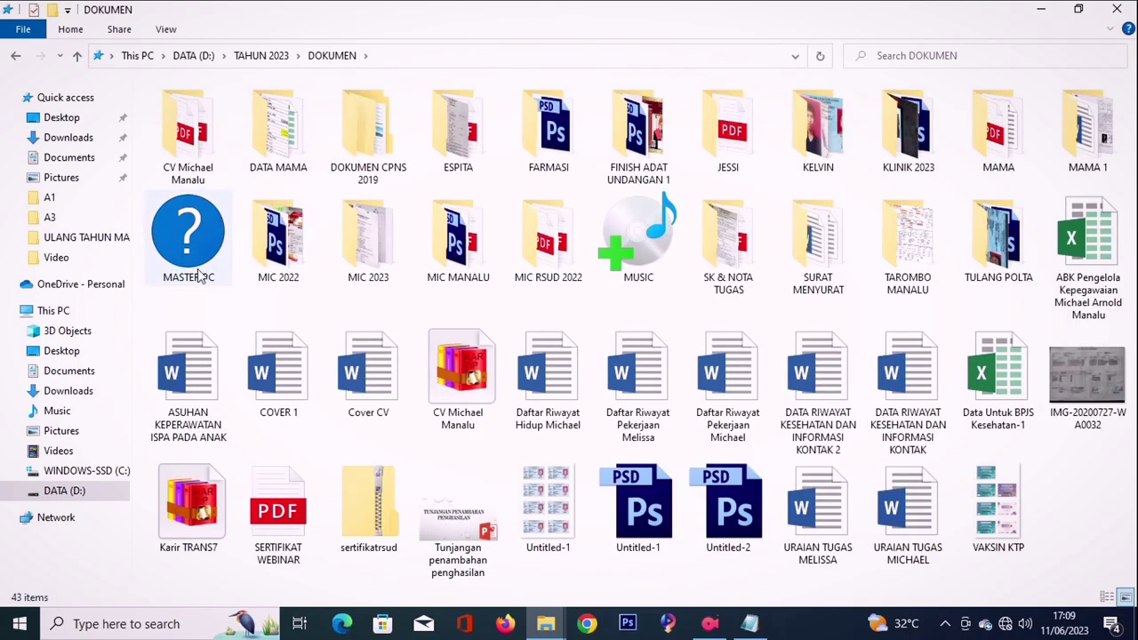
pyautogui.doubleClick(199, 274)
pyautogui.doubleClick(190, 233)
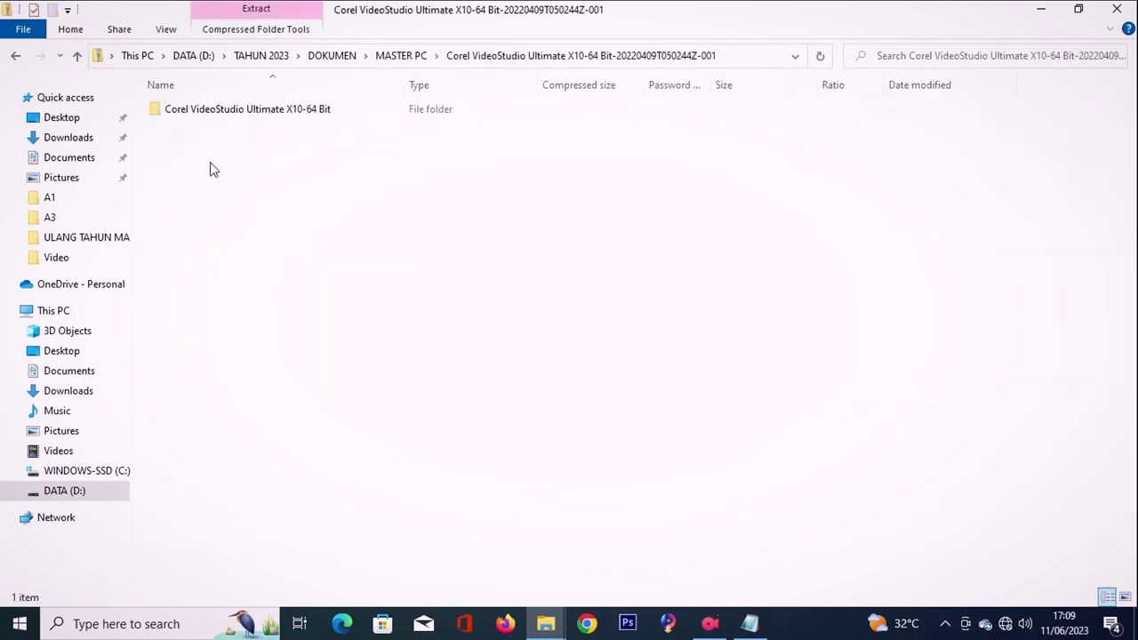
# Step: Open the Update folder inside Corel VideoStudio Ultimate X10-64 Bit, checking the PETUNJUK instructions along the way
pyautogui.click(749, 624)
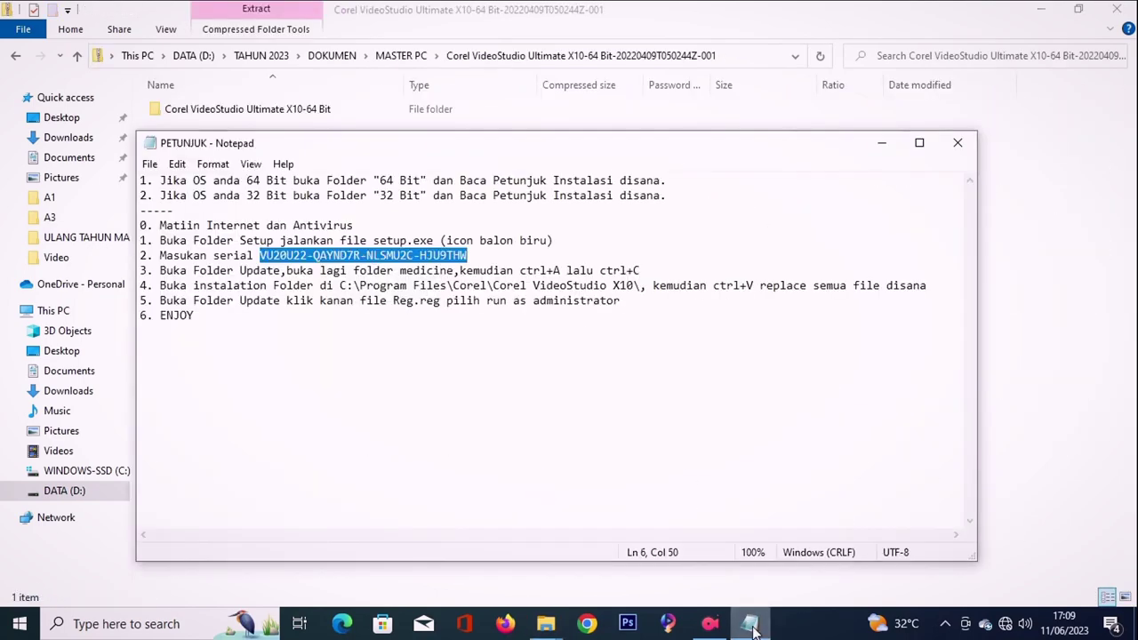
pyautogui.click(749, 624)
pyautogui.doubleClick(300, 108)
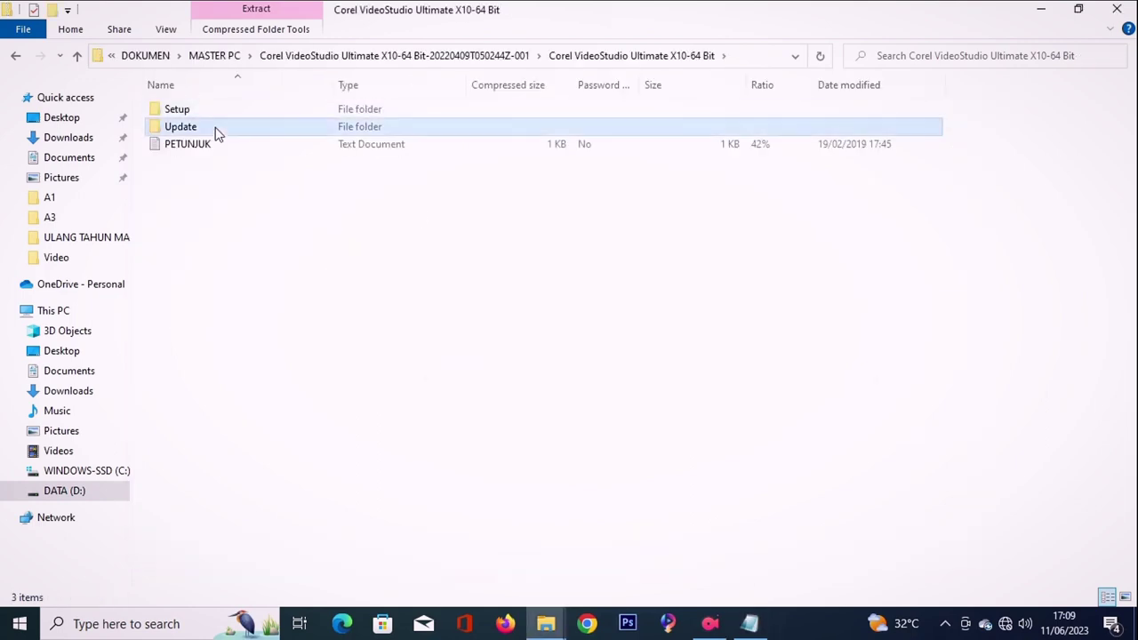
pyautogui.doubleClick(216, 129)
pyautogui.click(749, 624)
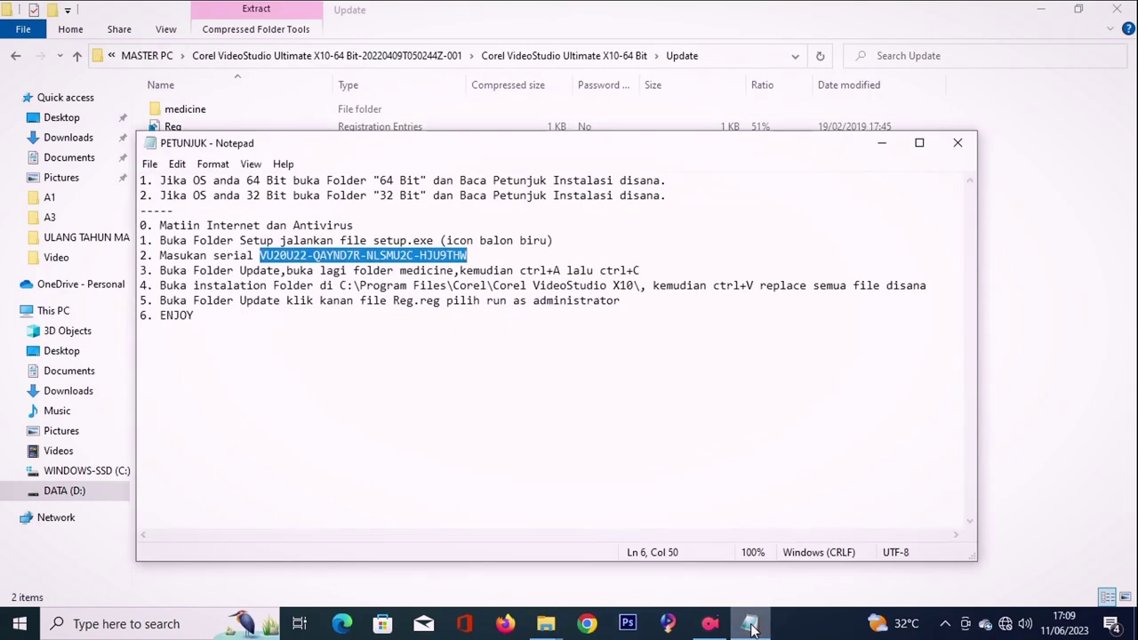
pyautogui.click(749, 624)
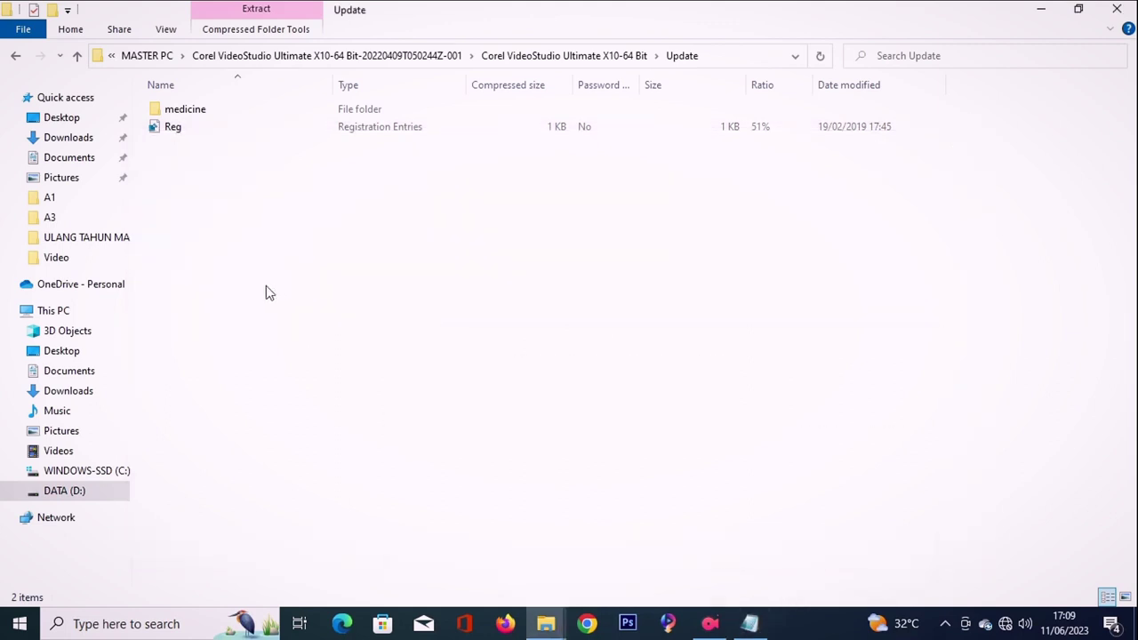
# Step: Copy the medicine folder and the Reg file from Update into C:\Program Files (x86)\Corel, granting administrator permission
pyautogui.click(24, 58)
pyautogui.doubleClick(178, 129)
pyautogui.hotkey('ctrl', 'a')
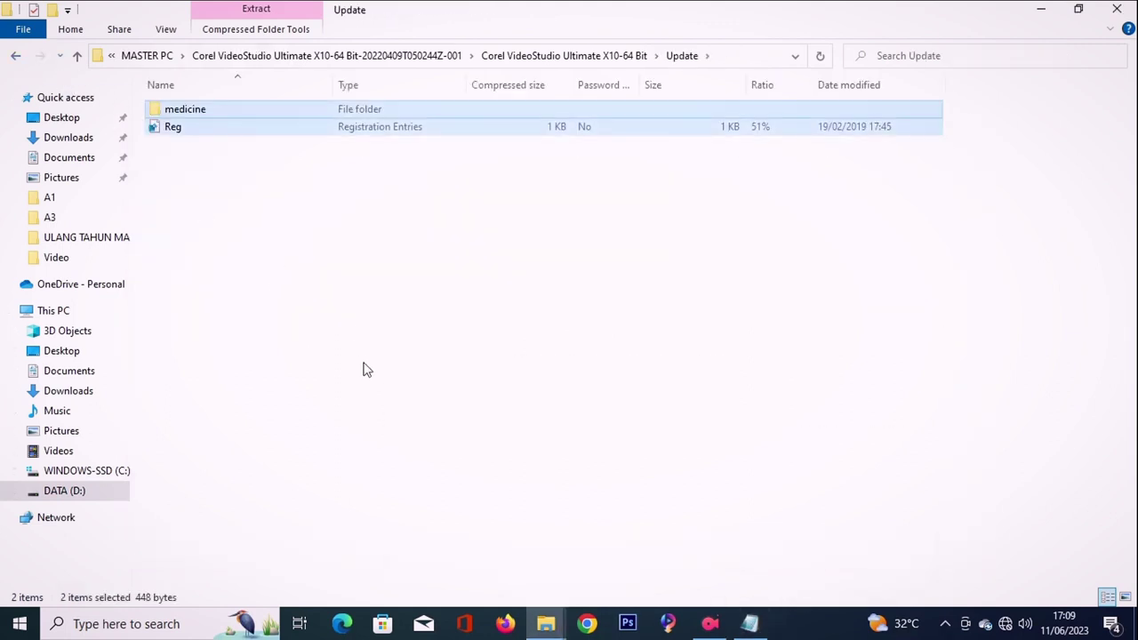
pyautogui.click(103, 477)
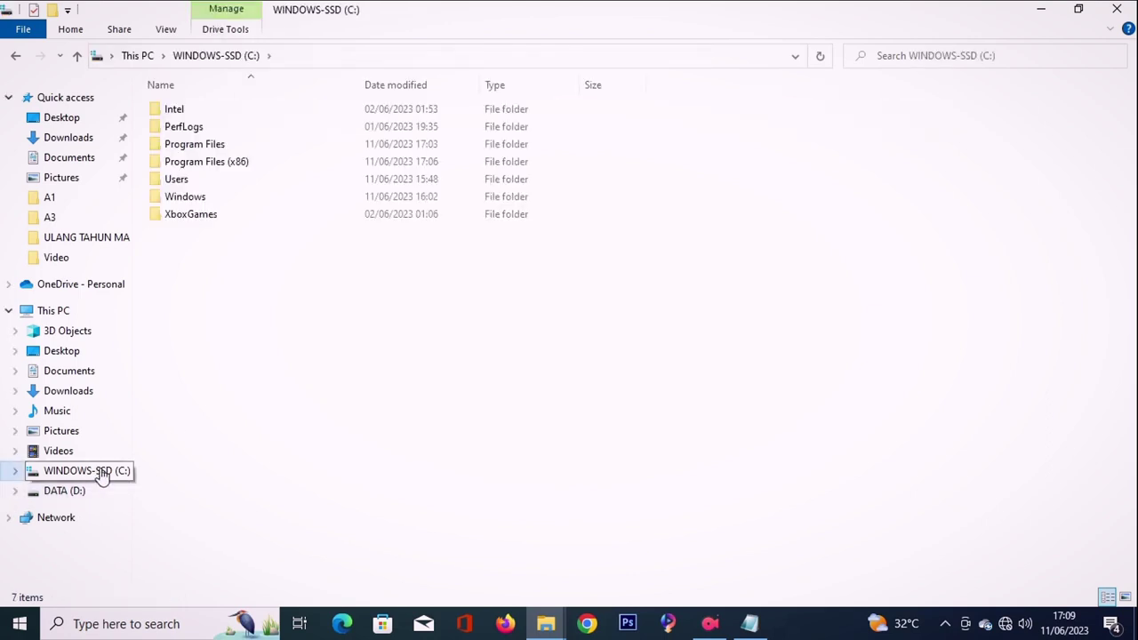
pyautogui.doubleClick(253, 163)
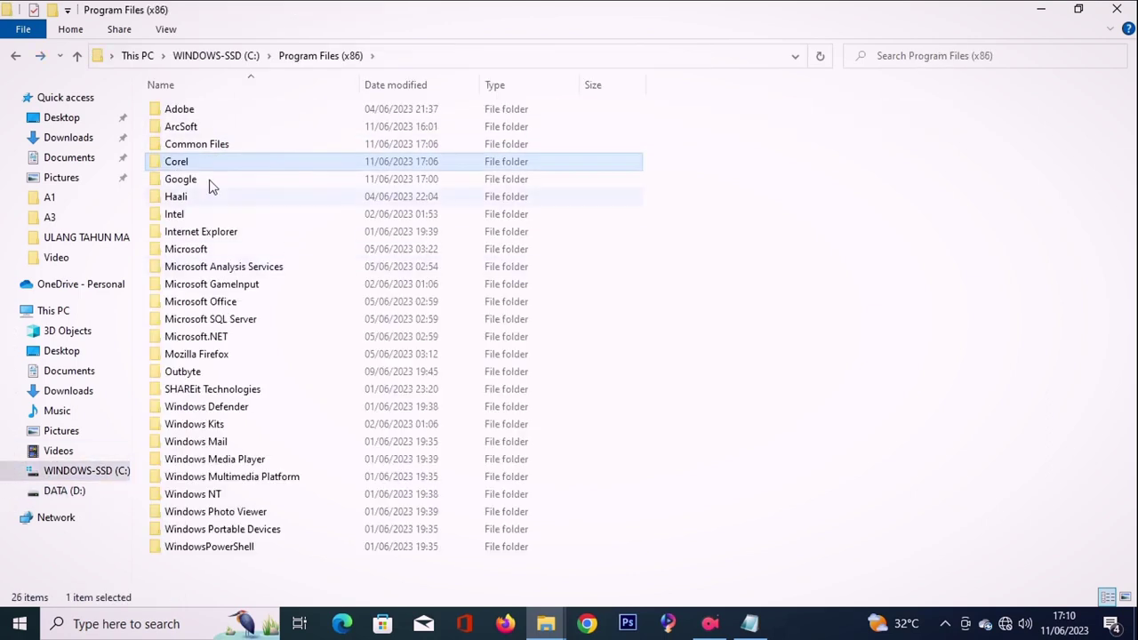
pyautogui.doubleClick(201, 162)
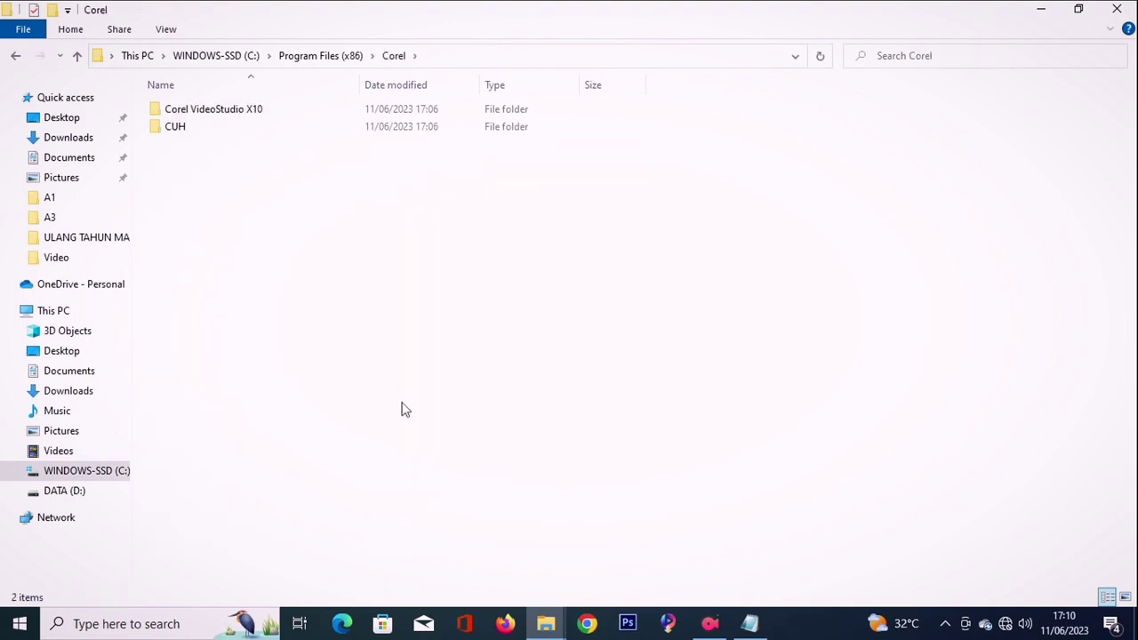
pyautogui.hotkey('ctrl', 'v')
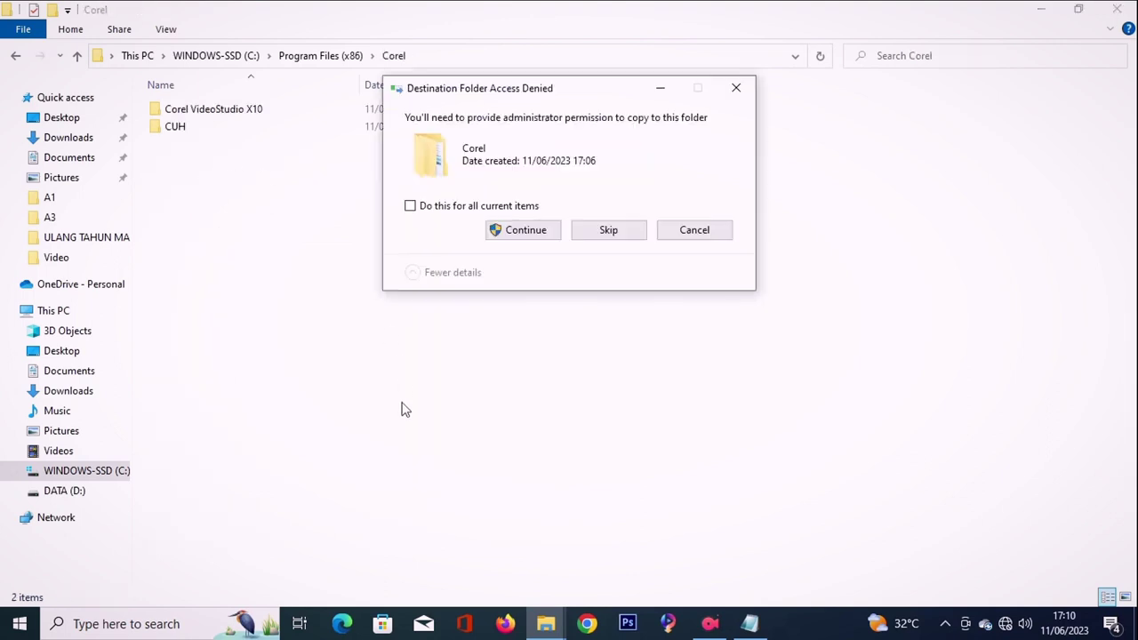
pyautogui.click(510, 234)
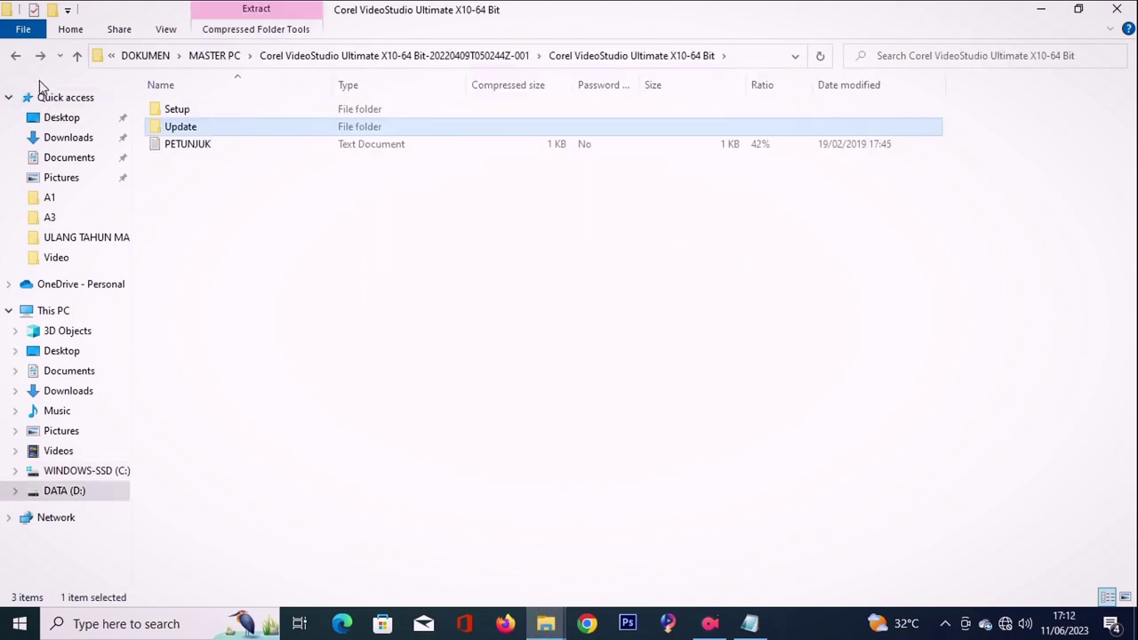
# Step: Reopen the archive's Update folder and merge the Reg file into the Windows registry
pyautogui.doubleClick(180, 127)
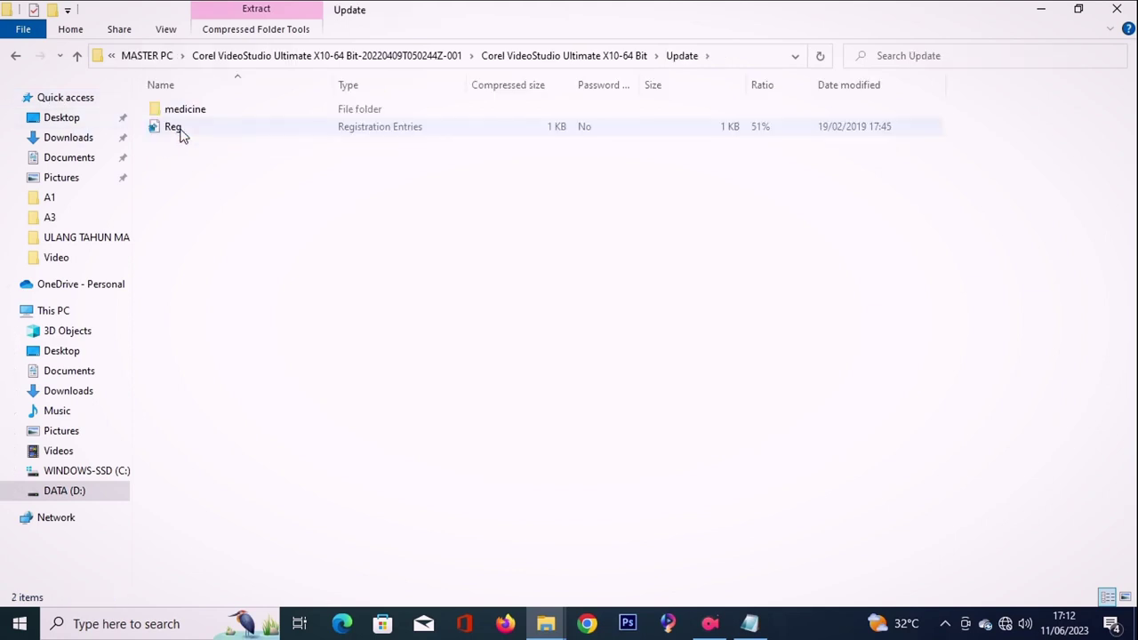
pyautogui.doubleClick(180, 129)
pyautogui.click(699, 344)
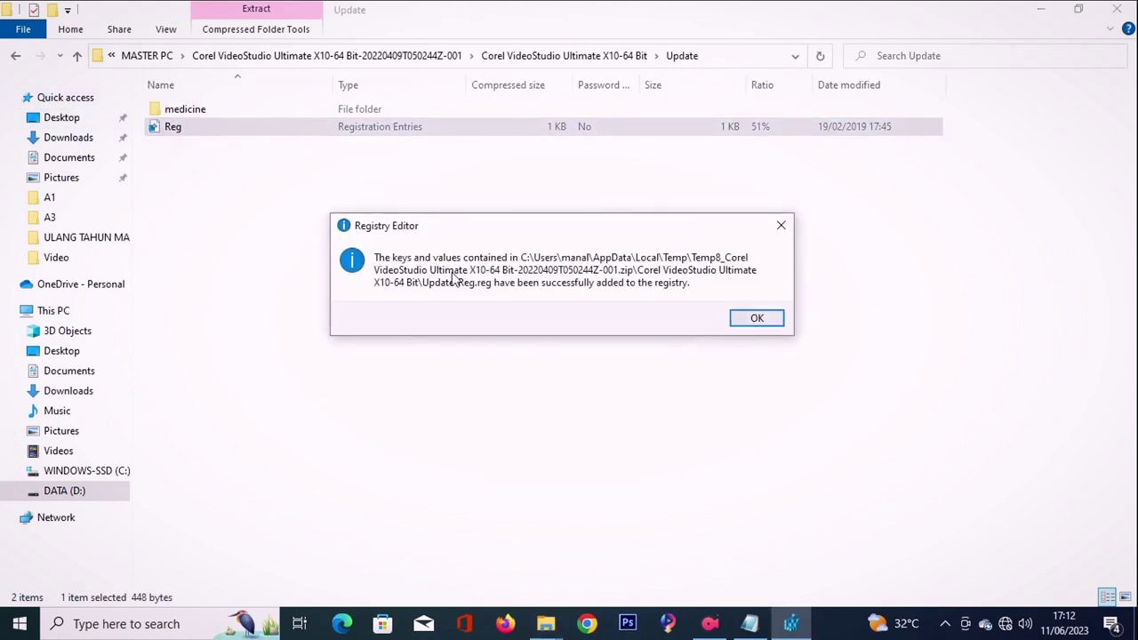
pyautogui.press('Return')
pyautogui.rightClick(518, 322)
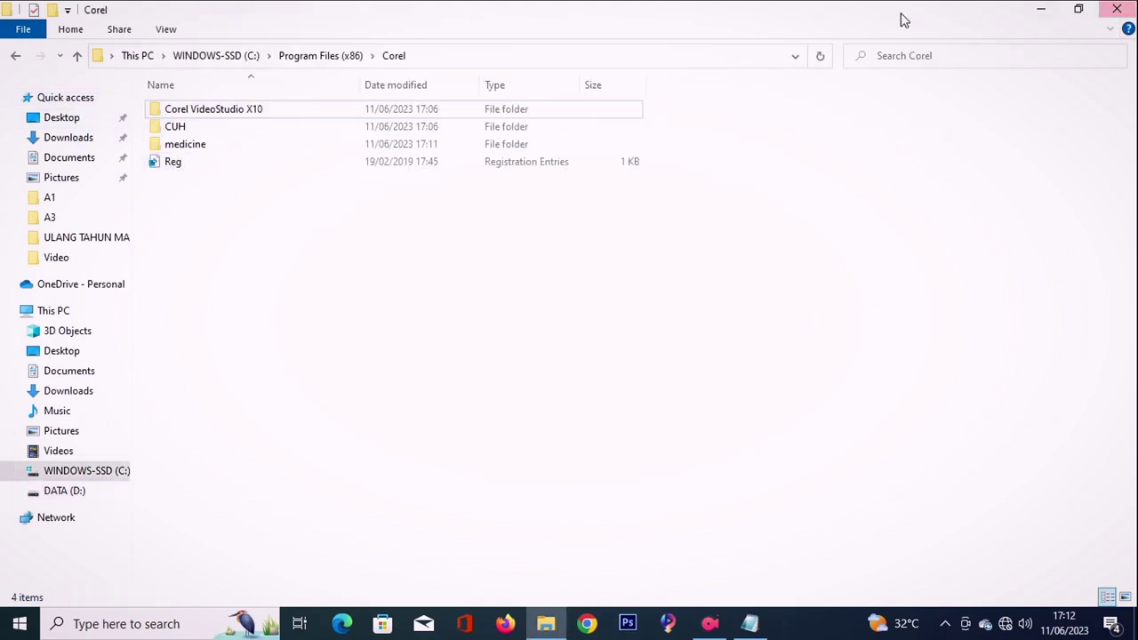
# Step: Open the file location of the recently added Corel VideoStudio X10 program shortcut
pyautogui.click(20, 624)
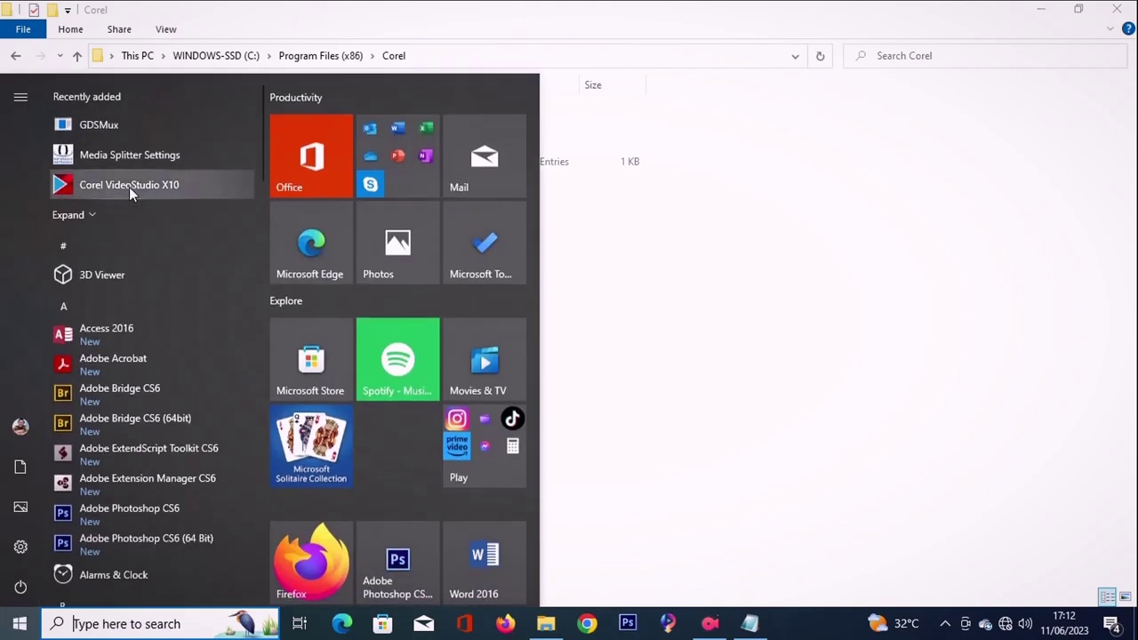
pyautogui.rightClick(129, 187)
pyautogui.moveTo(293, 234)
pyautogui.click(409, 287)
pyautogui.rightClick(267, 127)
pyautogui.click(637, 593)
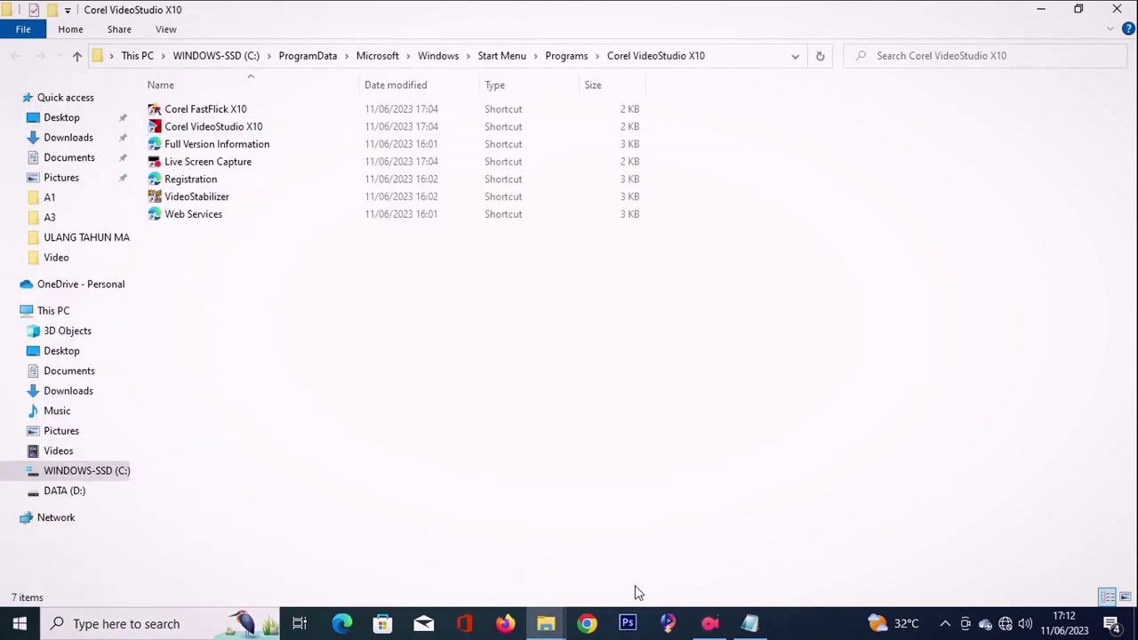
# Step: Launch Corel VideoStudio X10 and continue past the product registration welcome screen
pyautogui.press('super')
pyautogui.click(773, 409)
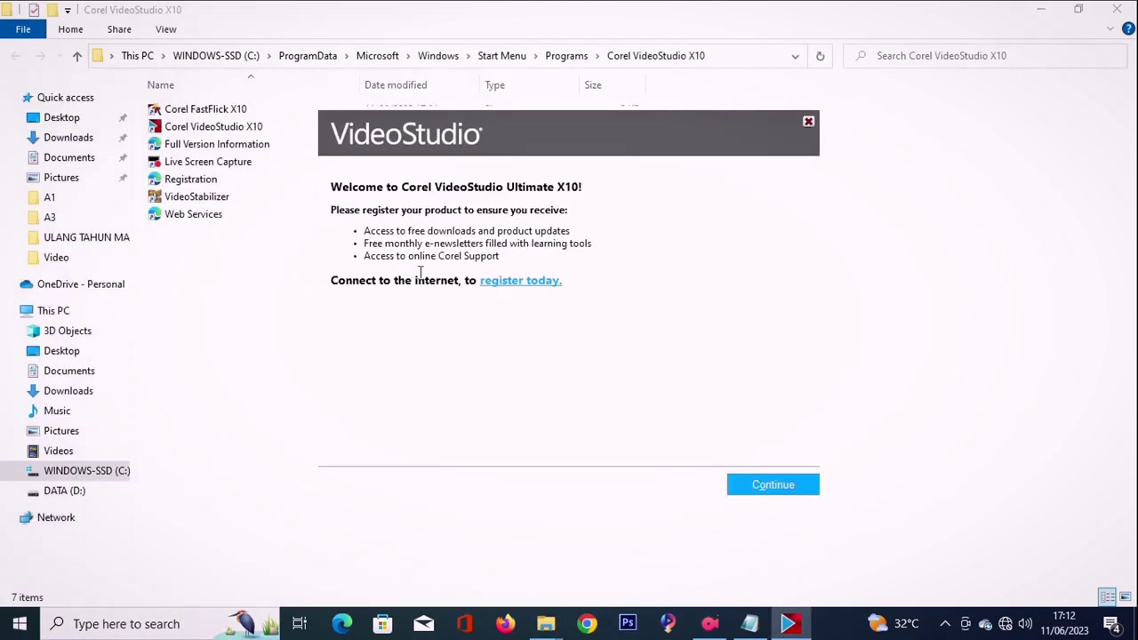
pyautogui.click(779, 489)
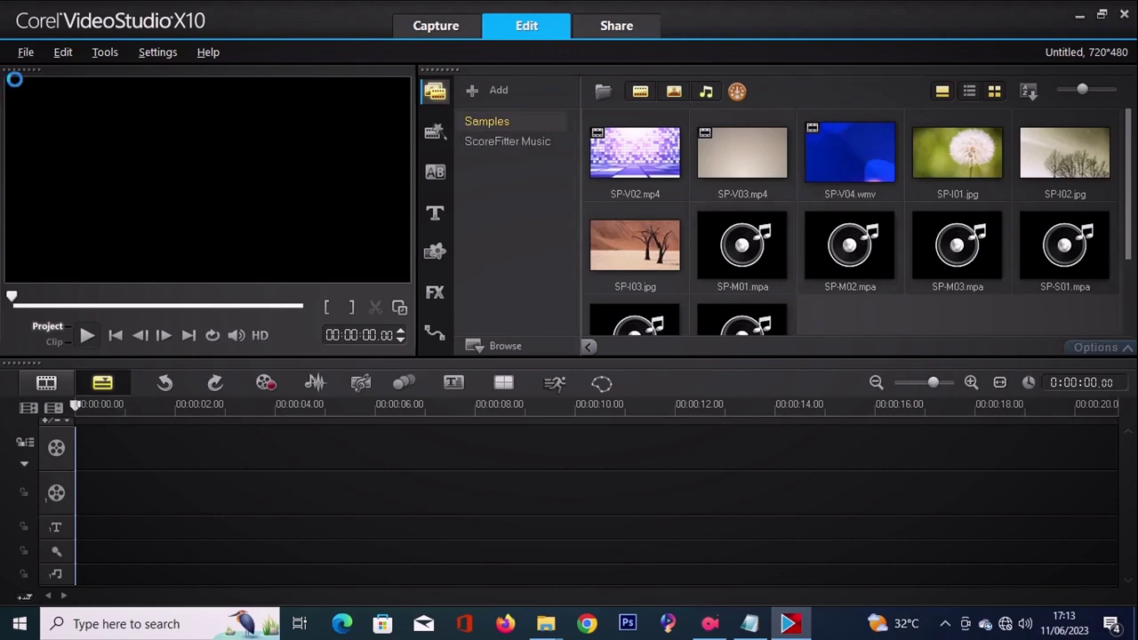
pyautogui.click(26, 53)
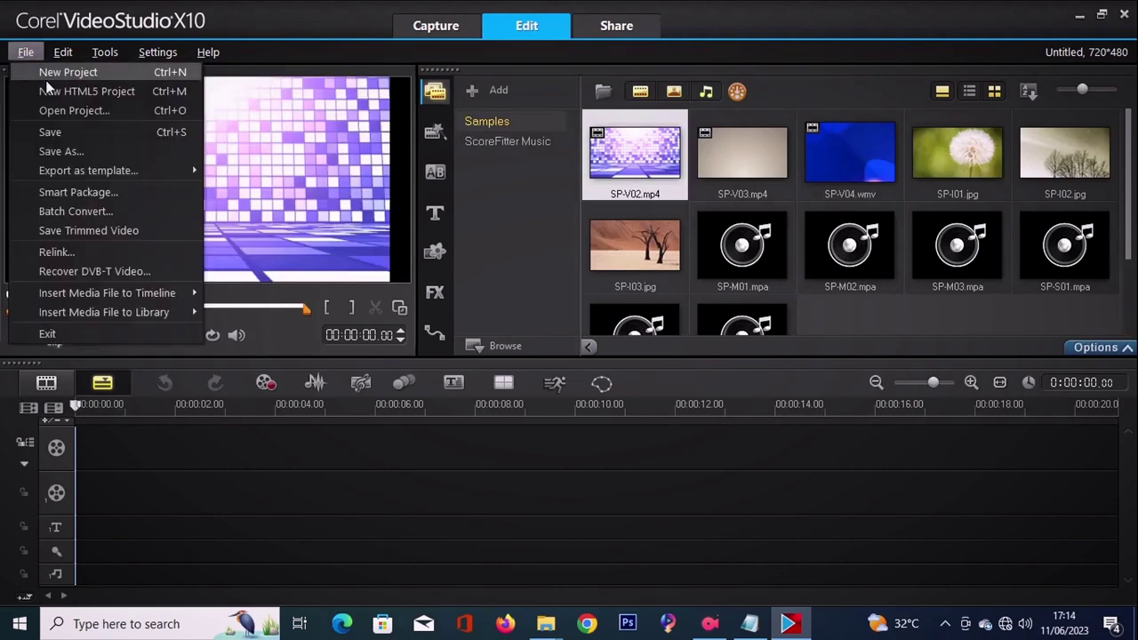
pyautogui.click(58, 51)
pyautogui.click(59, 50)
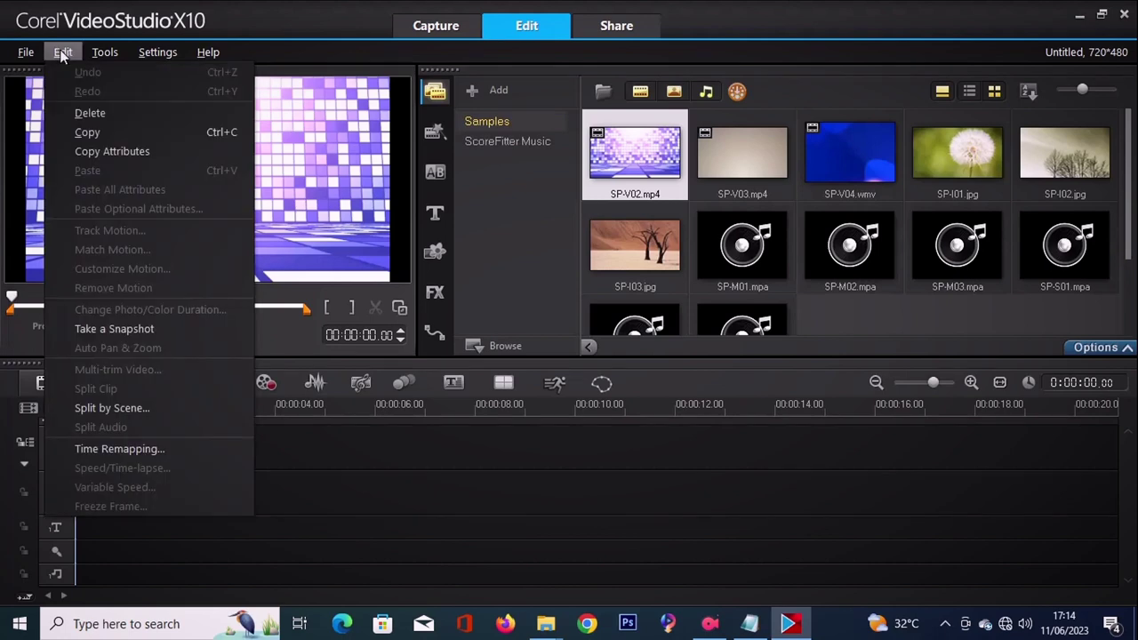
pyautogui.click(105, 52)
pyautogui.click(160, 52)
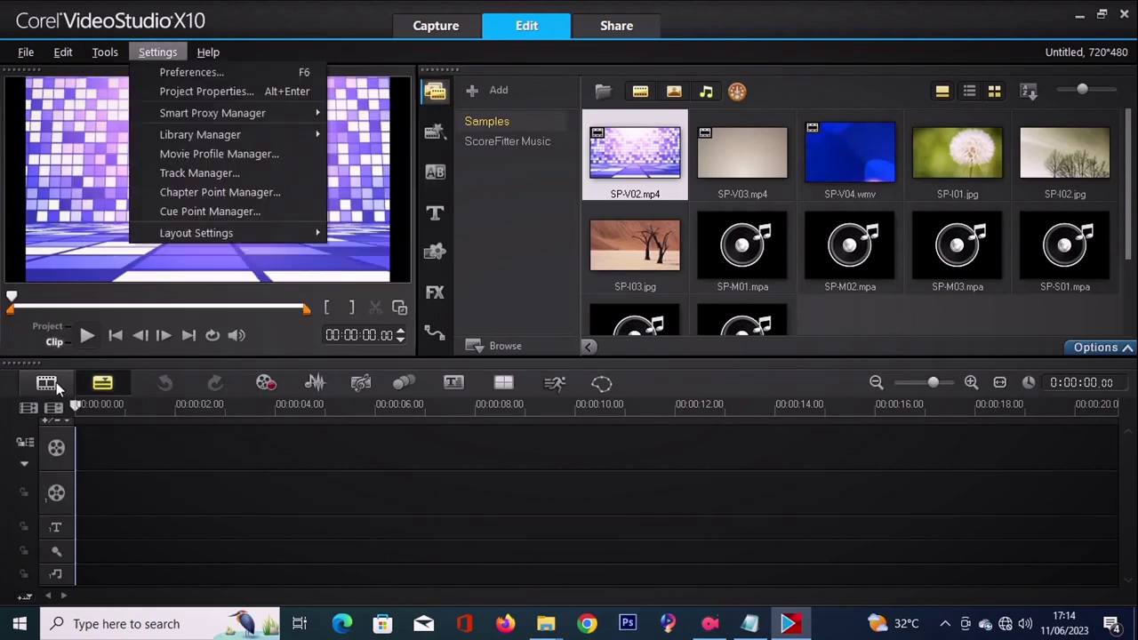
pyautogui.click(159, 52)
# Step: Open the existing project MIROR from the A3 folder
pyautogui.click(21, 55)
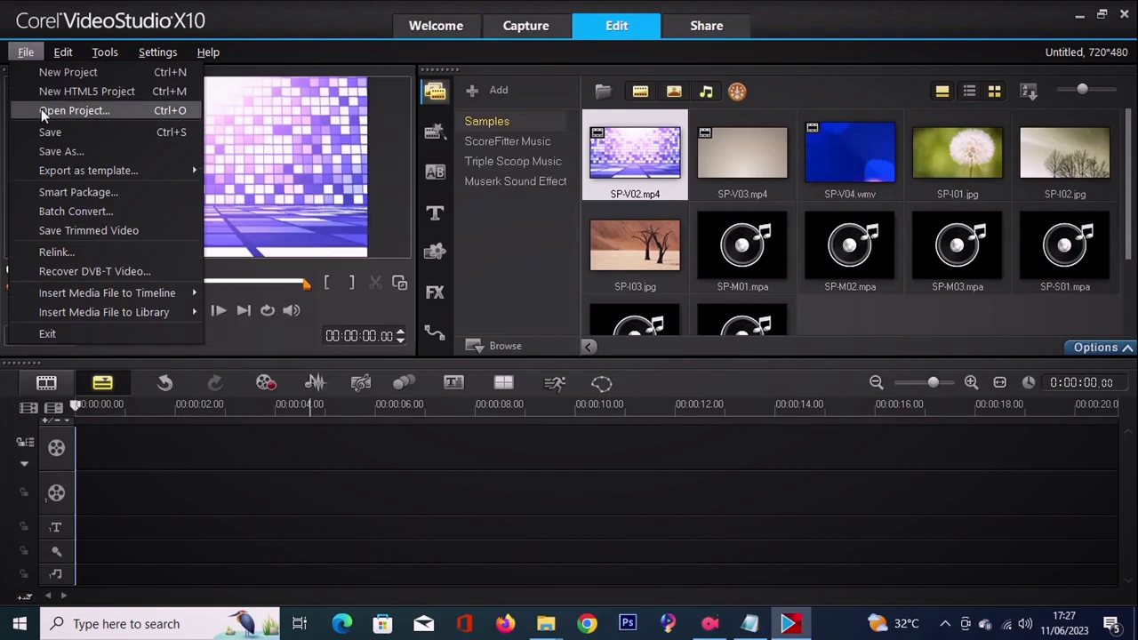
pyautogui.click(41, 108)
pyautogui.click(549, 187)
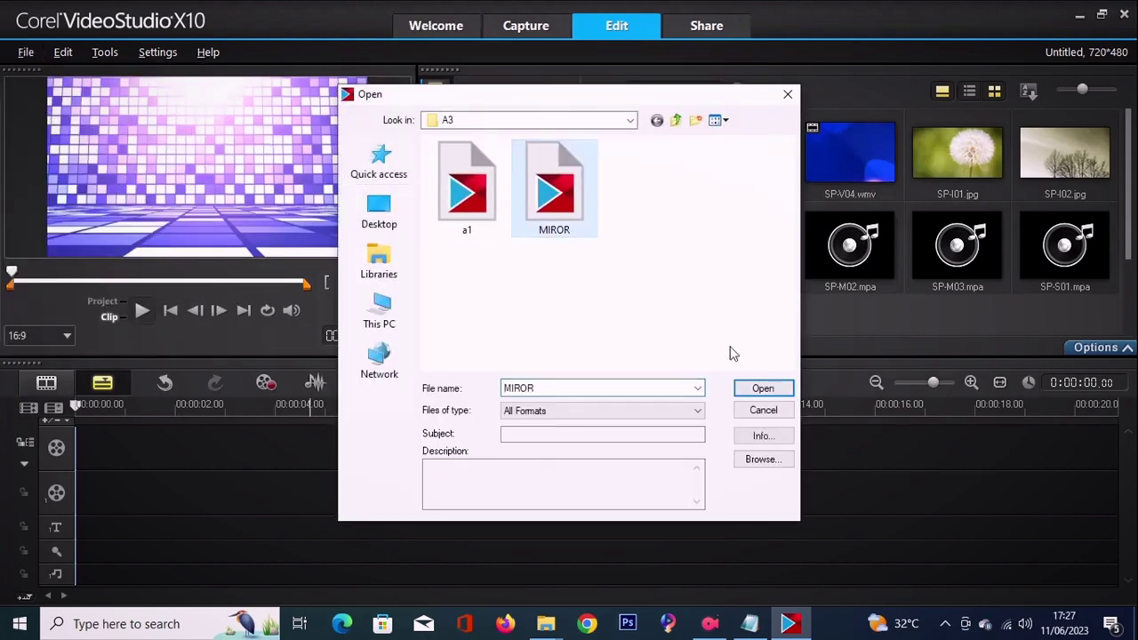
pyautogui.click(760, 386)
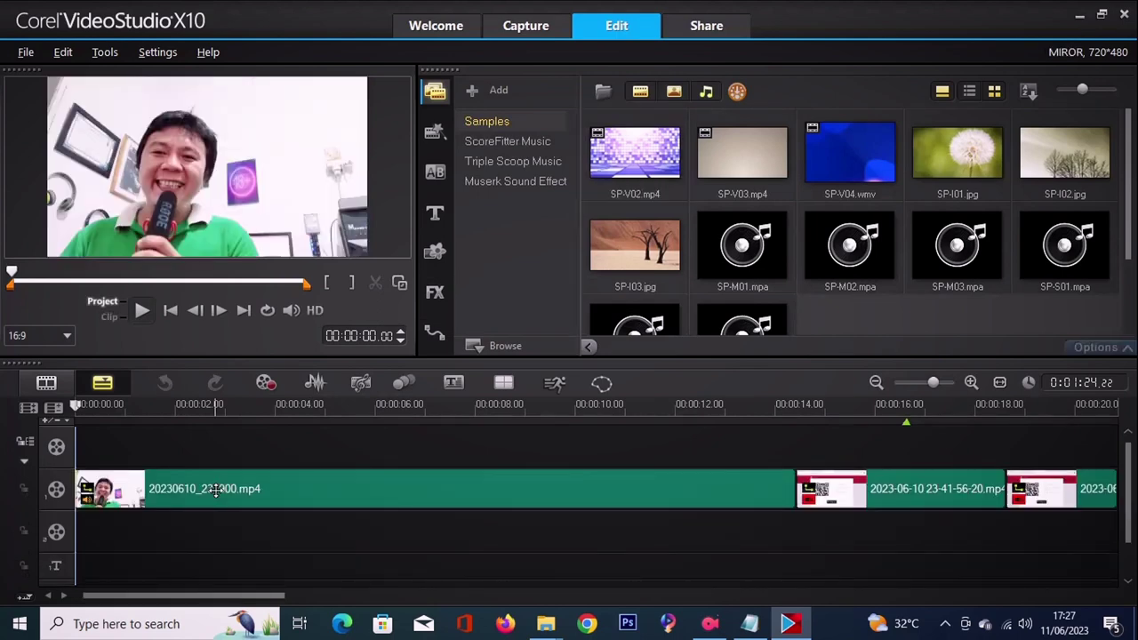
# Step: Preview the 20230610_231900.mp4 clip on the timeline at about 3 seconds and about 8 seconds
pyautogui.click(267, 405)
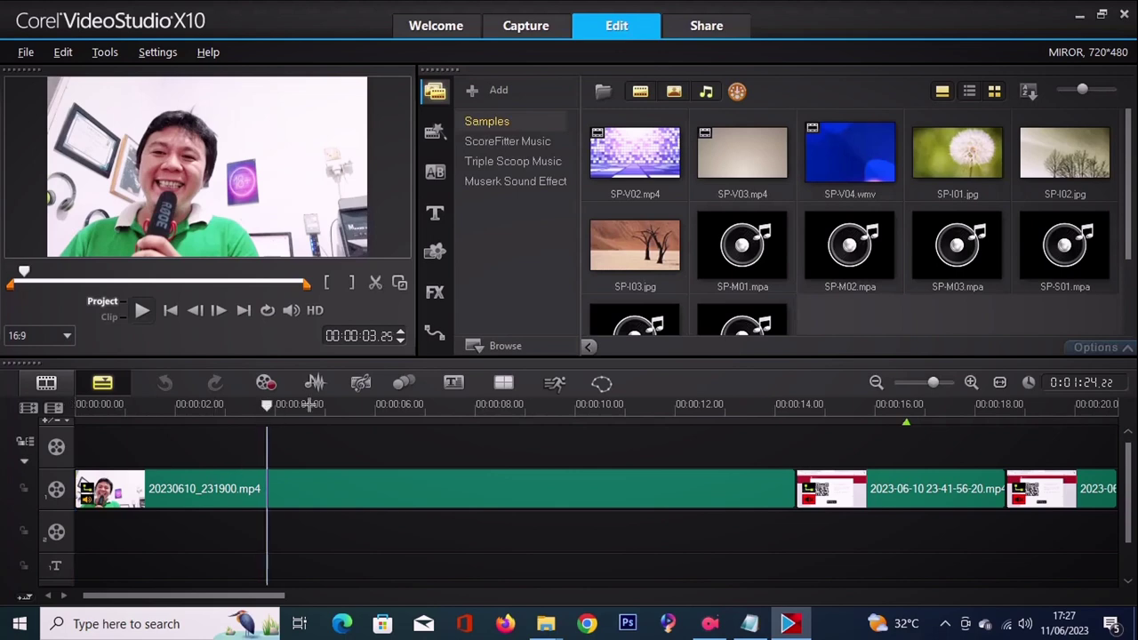
pyautogui.click(971, 405)
pyautogui.click(488, 405)
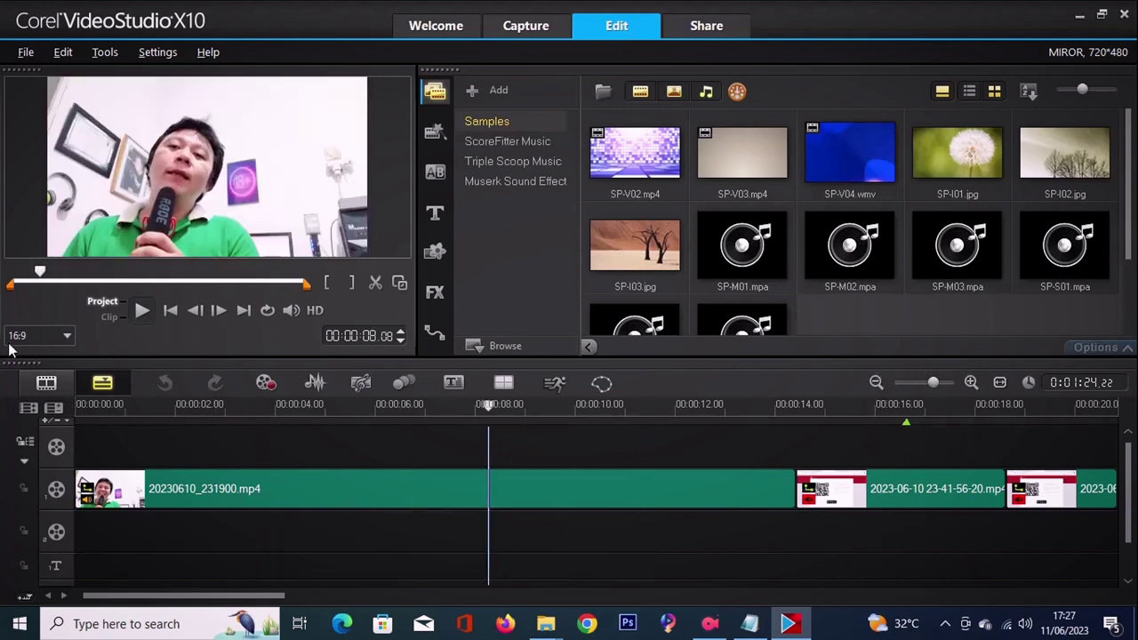